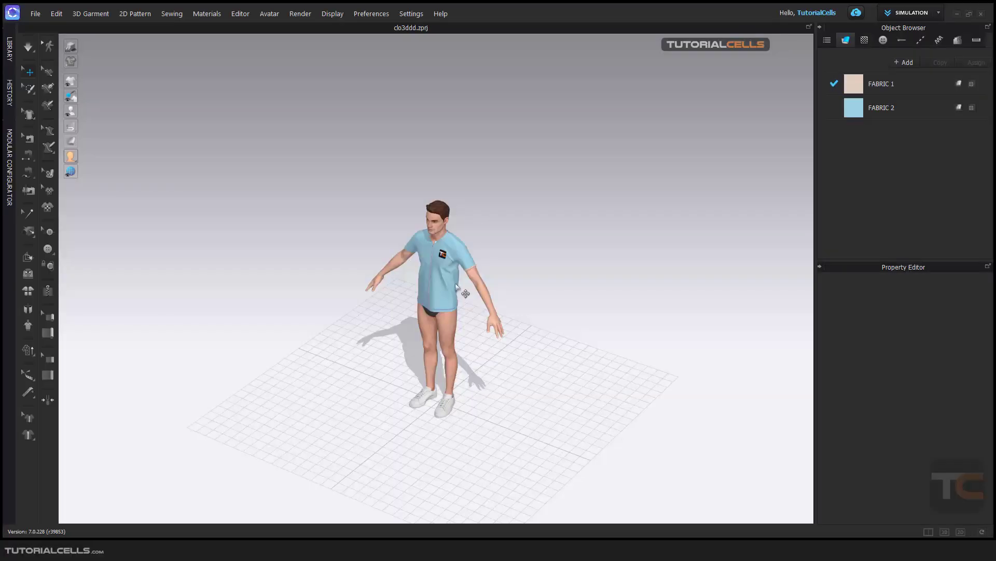
Step: Zoom, orbit and pan around the light-blue-shirted avatar, then reveal the Video Capture Turntable/Animation choices
scroll(441, 302, up, 3)
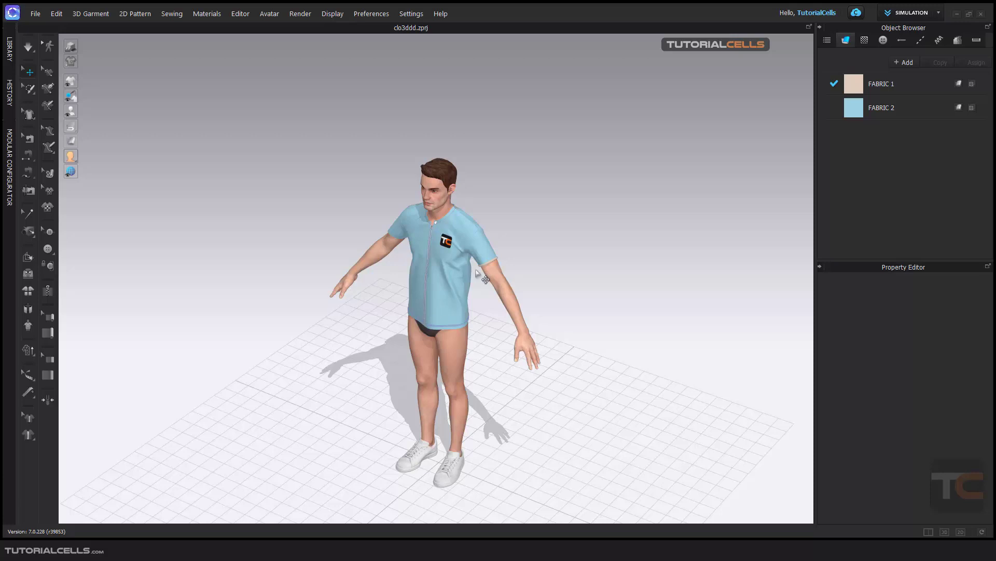
right_drag(542, 246, 496, 306)
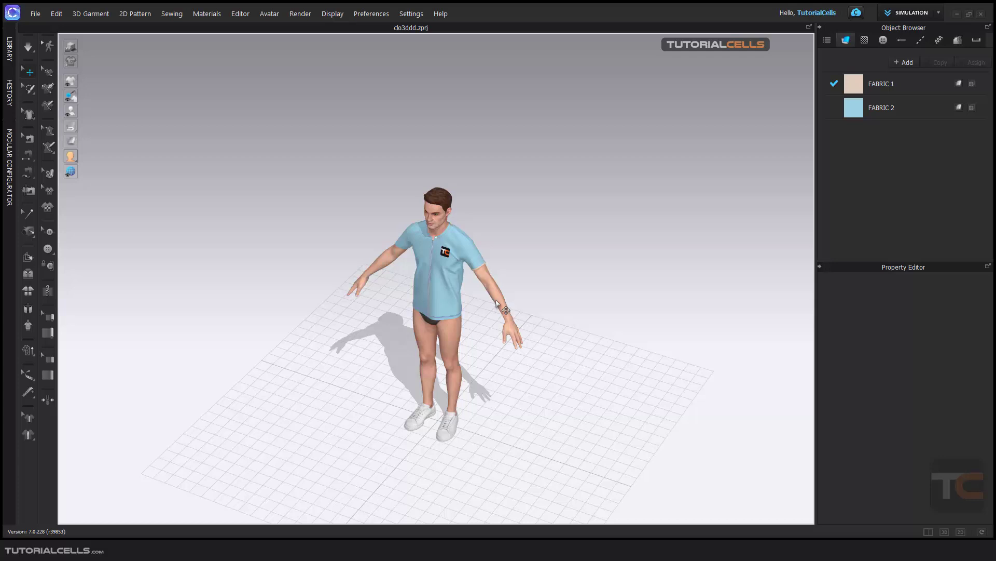
middle_drag(497, 301, 497, 270)
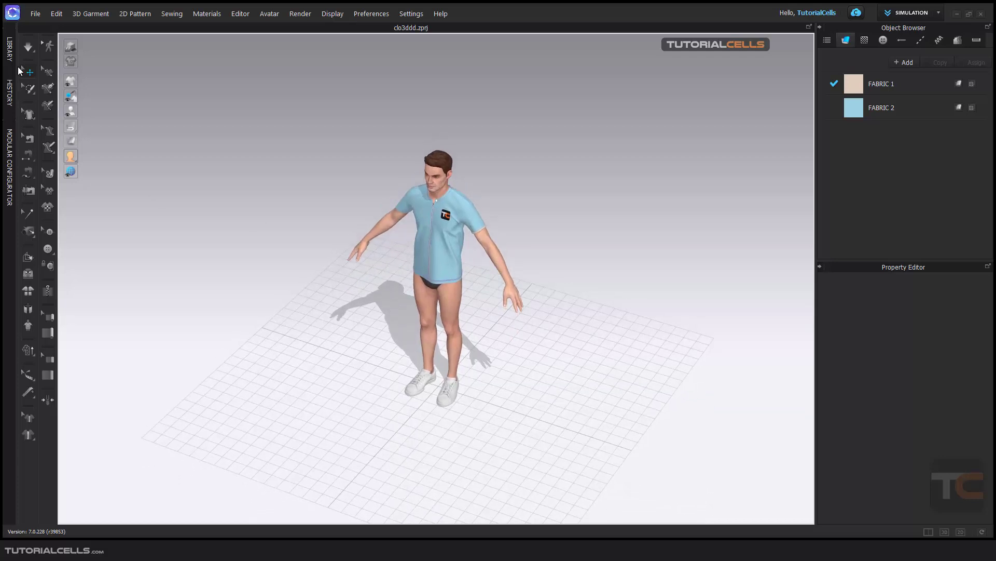
click(40, 14)
mouse_move(84, 161)
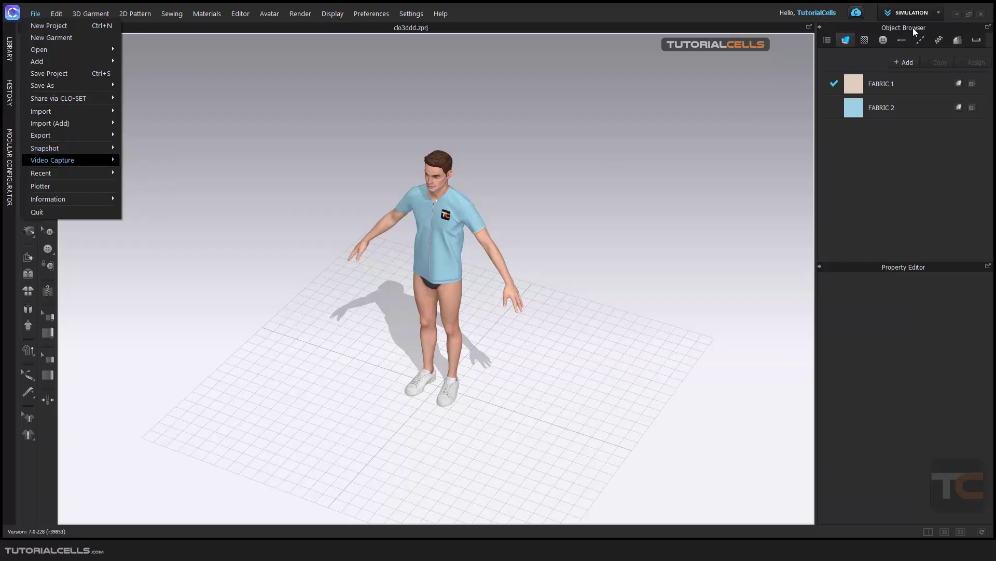
Step: Open Turntable Video Capture, showing Custom portrait 948 × 1460, counterclockwise, 3.0 sec
click(937, 14)
click(937, 13)
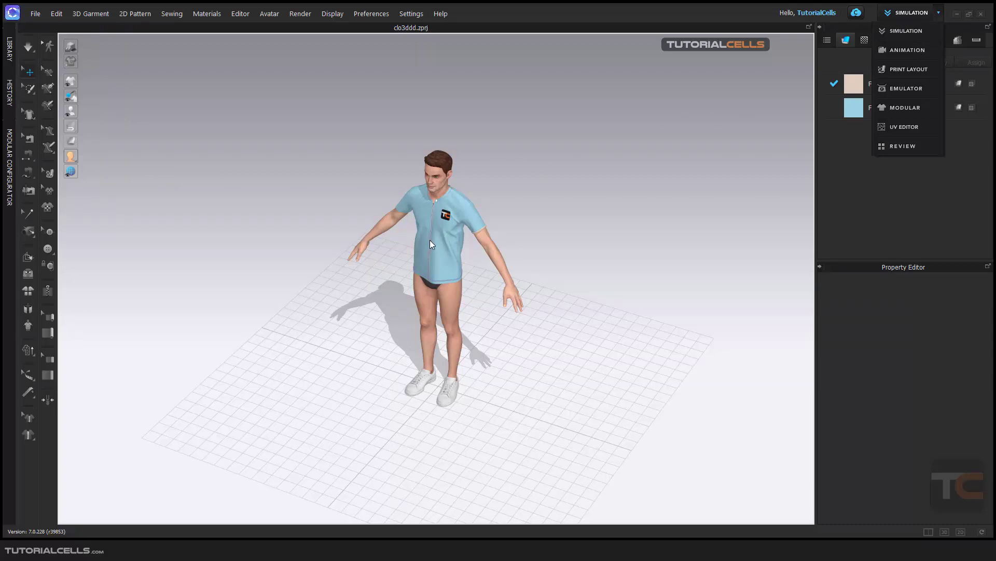
click(36, 14)
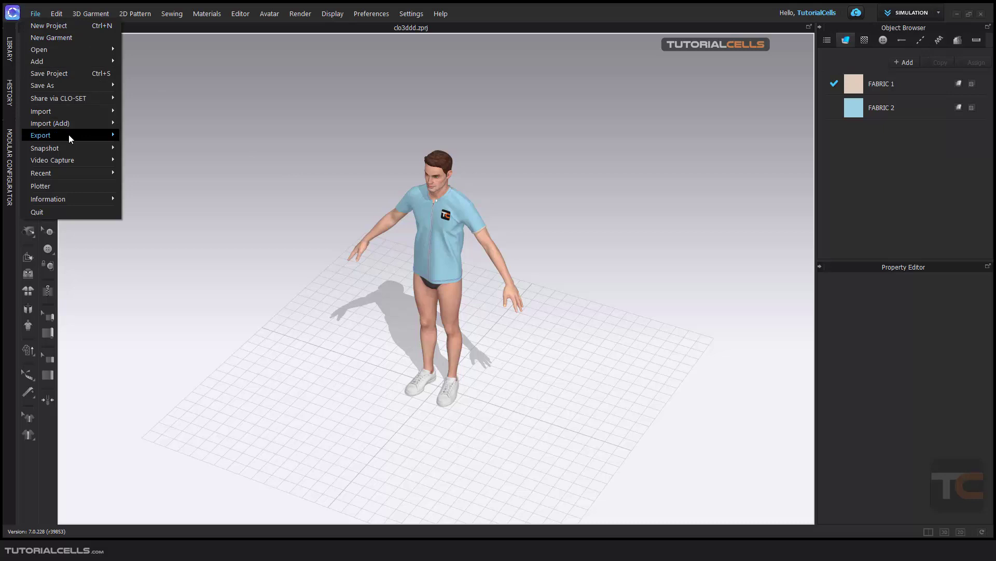
mouse_move(75, 160)
click(139, 160)
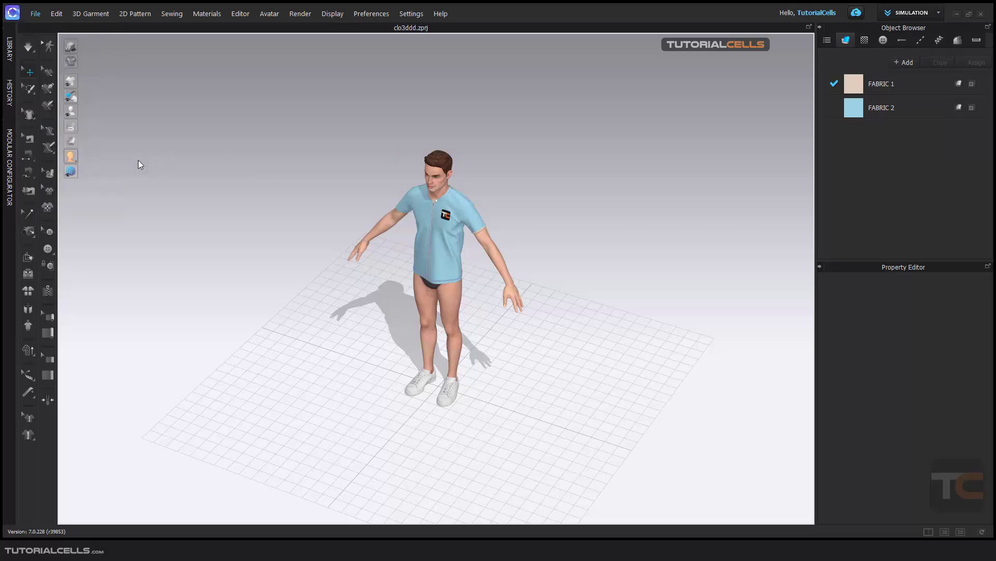
Step: Keep the Custom video preset and portrait orientation at 948 × 1460
drag(795, 413, 733, 245)
click(668, 280)
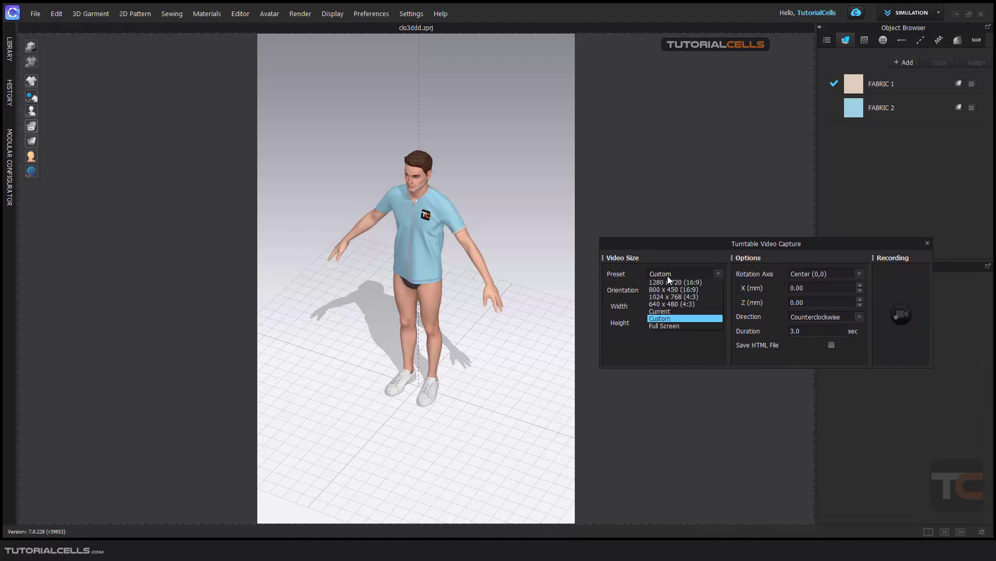
click(661, 319)
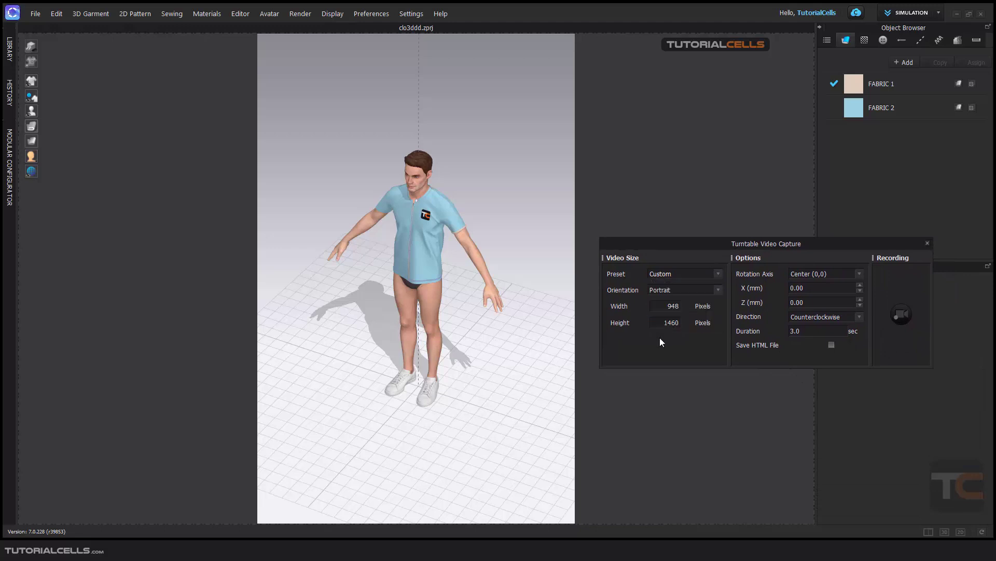
click(679, 289)
click(678, 298)
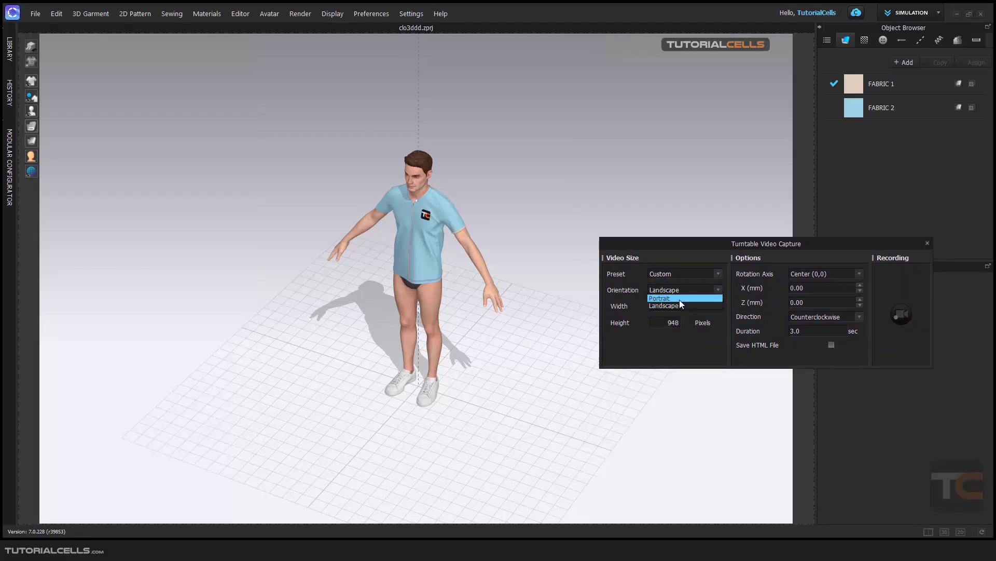
click(680, 301)
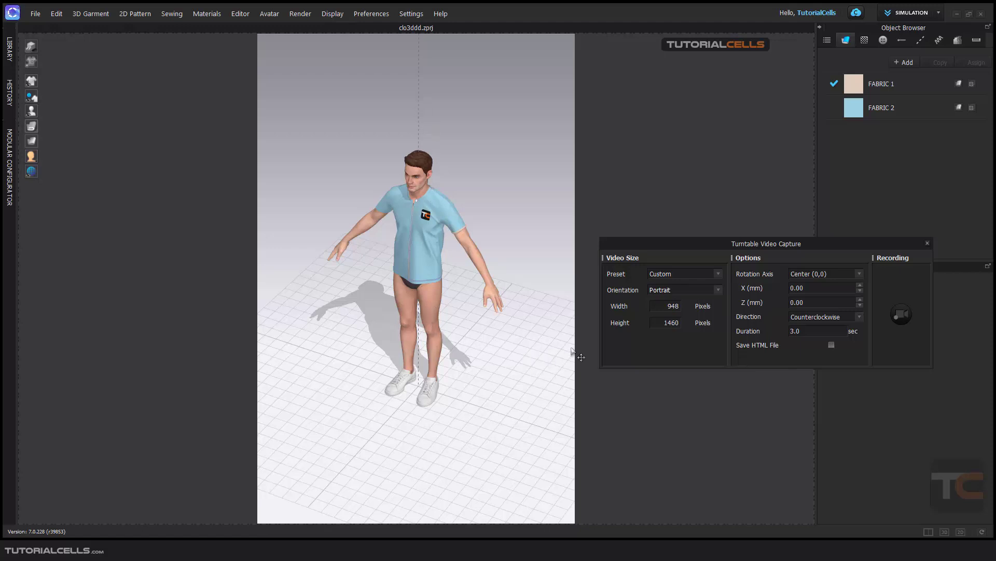
double_click(670, 306)
double_click(663, 322)
Step: Keep the rotation axis at Center (0,0) and the turn direction counterclockwise
click(841, 273)
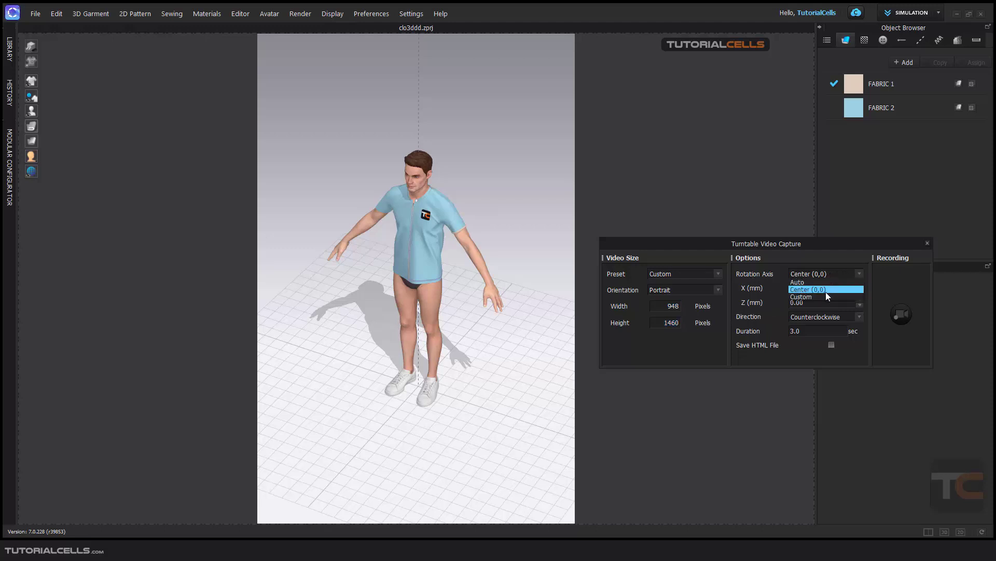
click(827, 291)
click(857, 275)
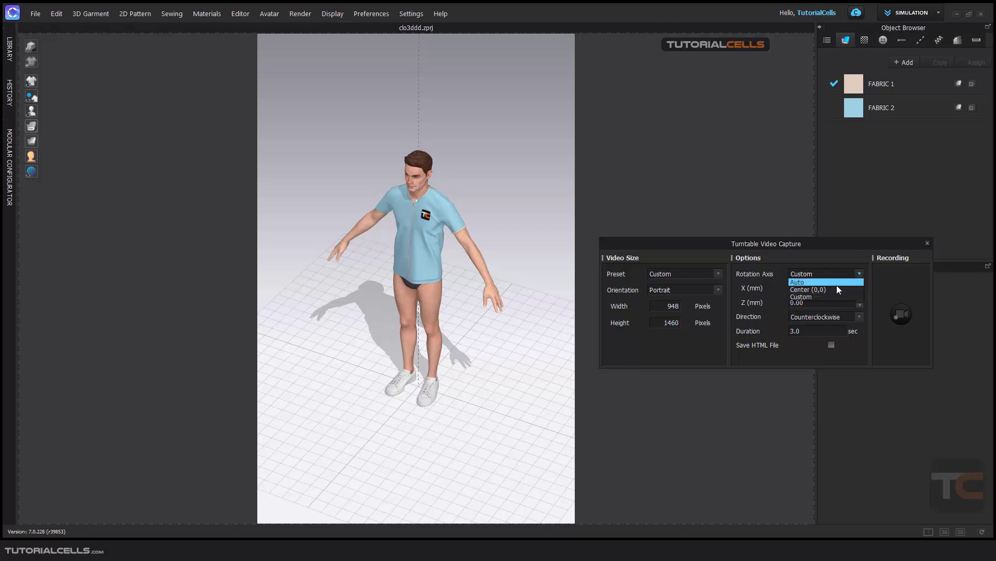
click(832, 286)
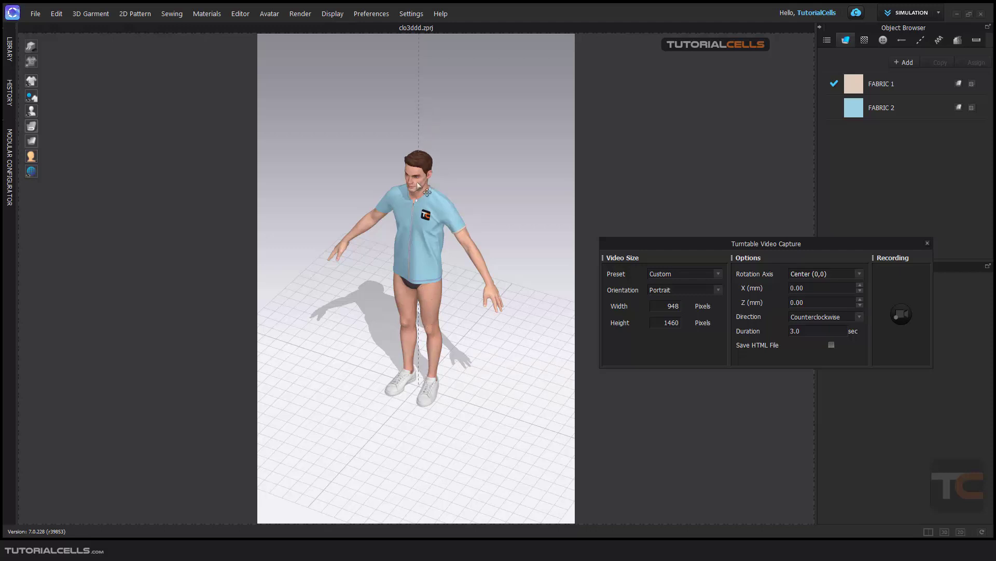
mouse_move(467, 347)
right_down()
mouse_move(345, 329)
mouse_move(460, 327)
mouse_move(281, 325)
mouse_move(458, 320)
mouse_move(460, 330)
right_up()
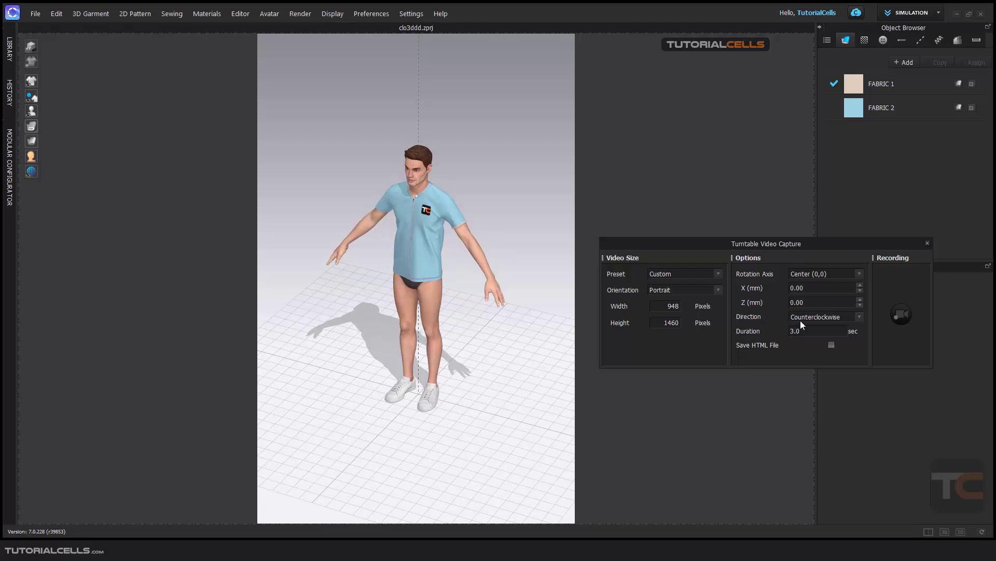
click(861, 316)
click(817, 326)
Step: Record the 6-second turntable, preview it with looping on, and save it as 787.mp4
click(902, 315)
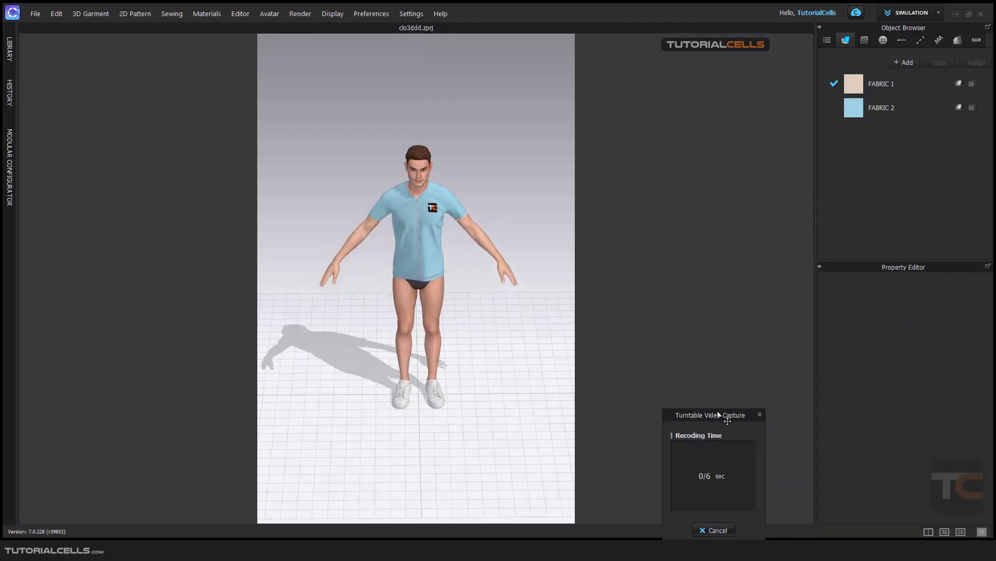
drag(718, 414, 706, 264)
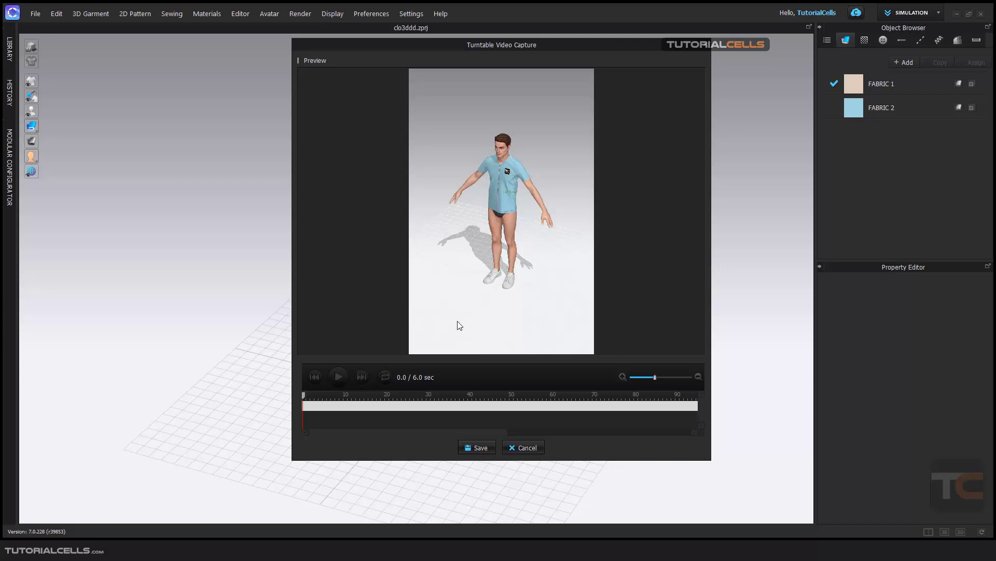
click(338, 376)
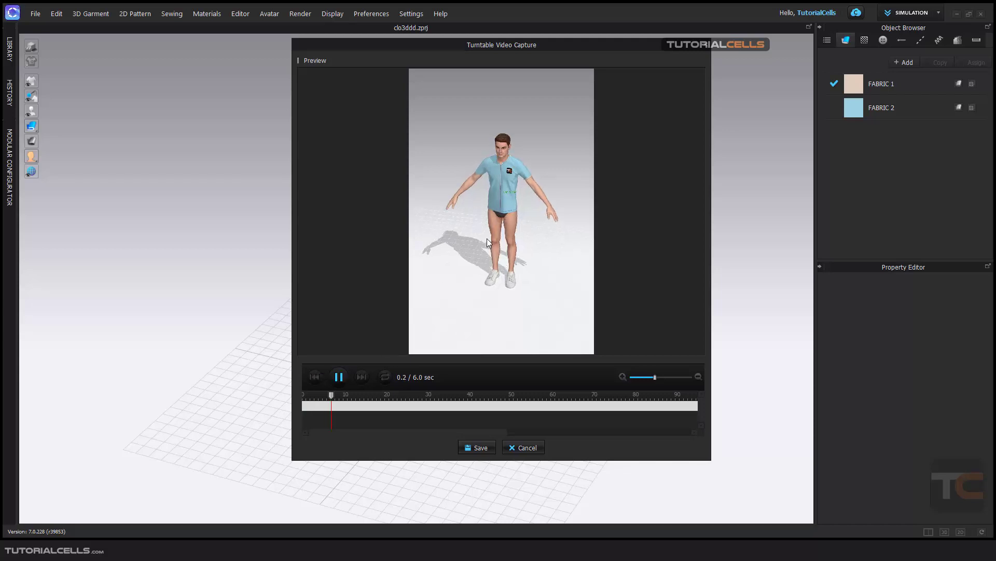
click(339, 377)
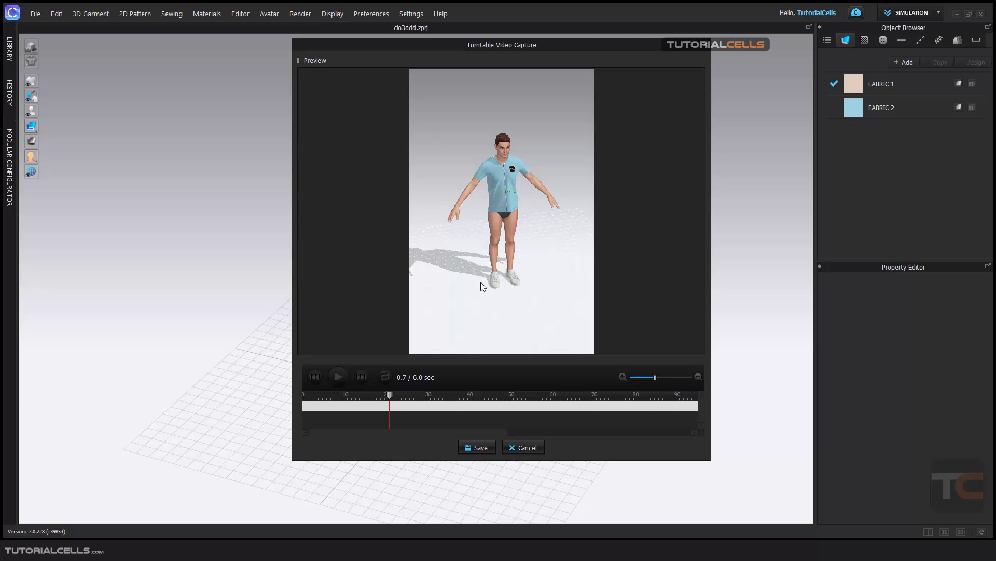
click(383, 375)
click(339, 377)
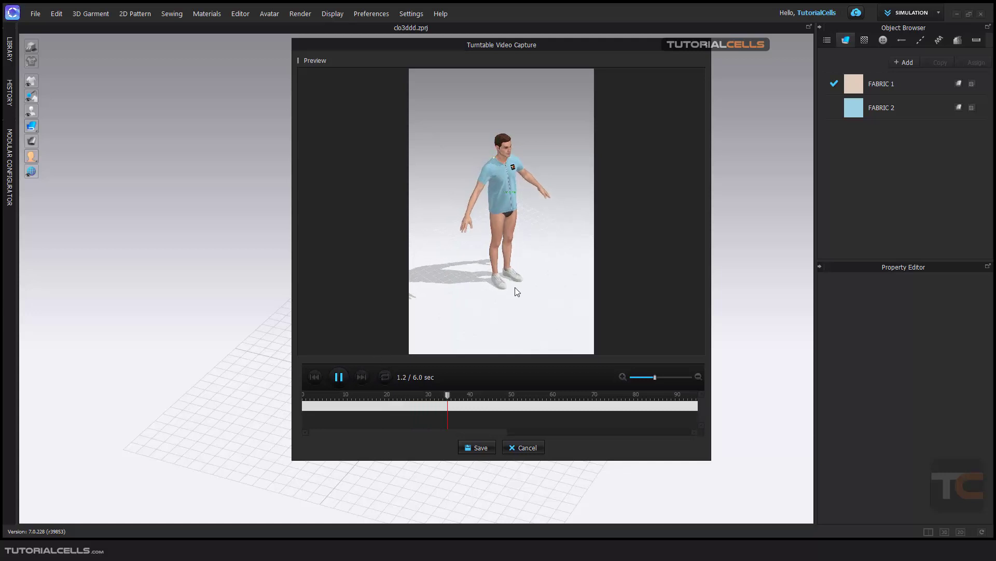
click(338, 377)
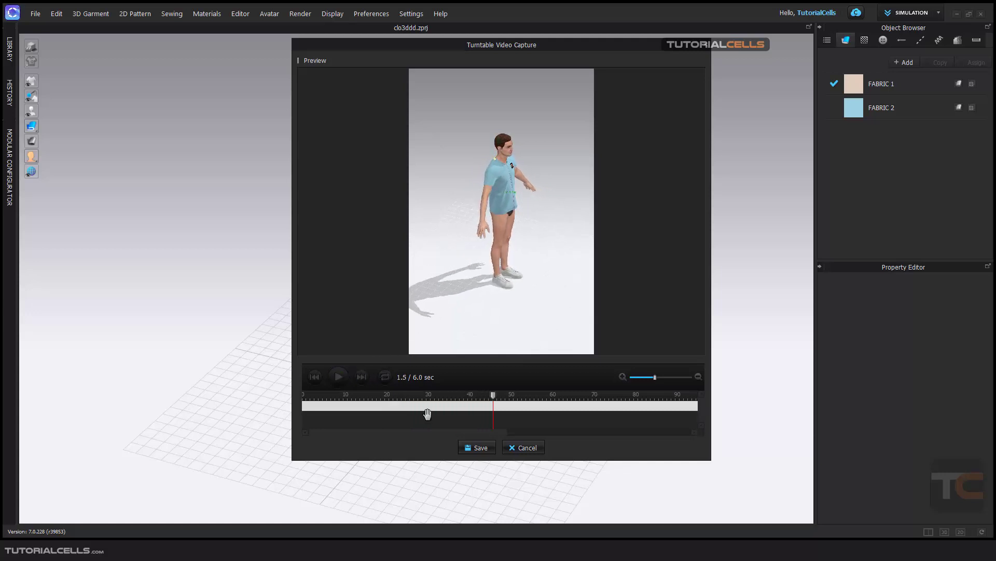
click(473, 447)
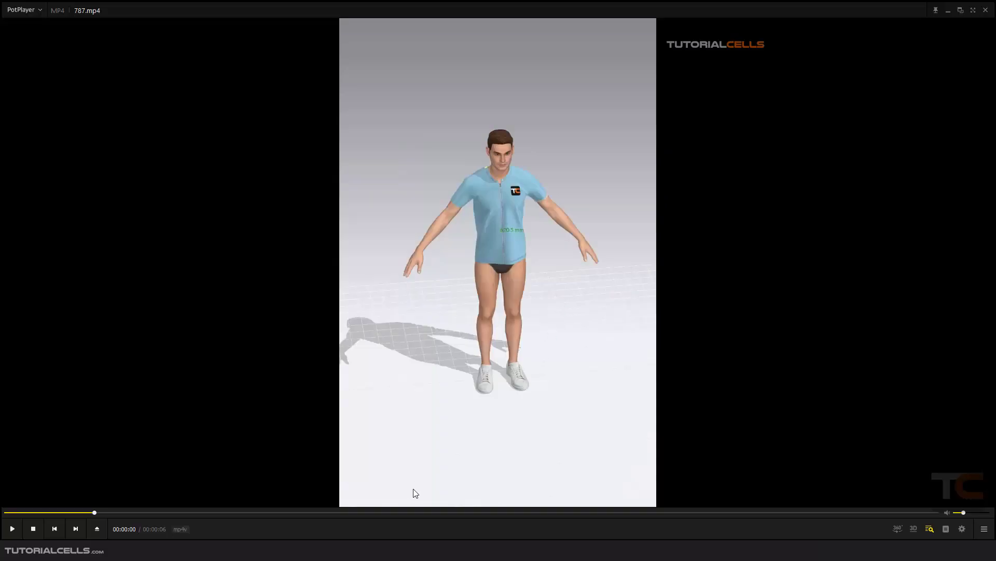
Step: Resume playback of the saved 787.mp4 turntable video in PotPlayer
click(470, 409)
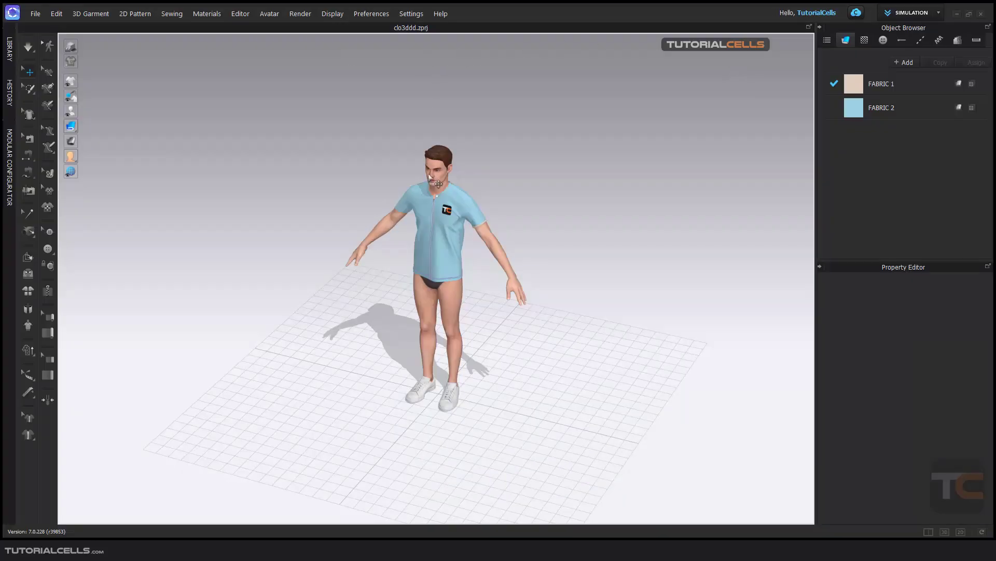
Step: Switch CLO 3D to the Animation workspace
scroll(453, 251, down, 2)
scroll(453, 251, down, 3)
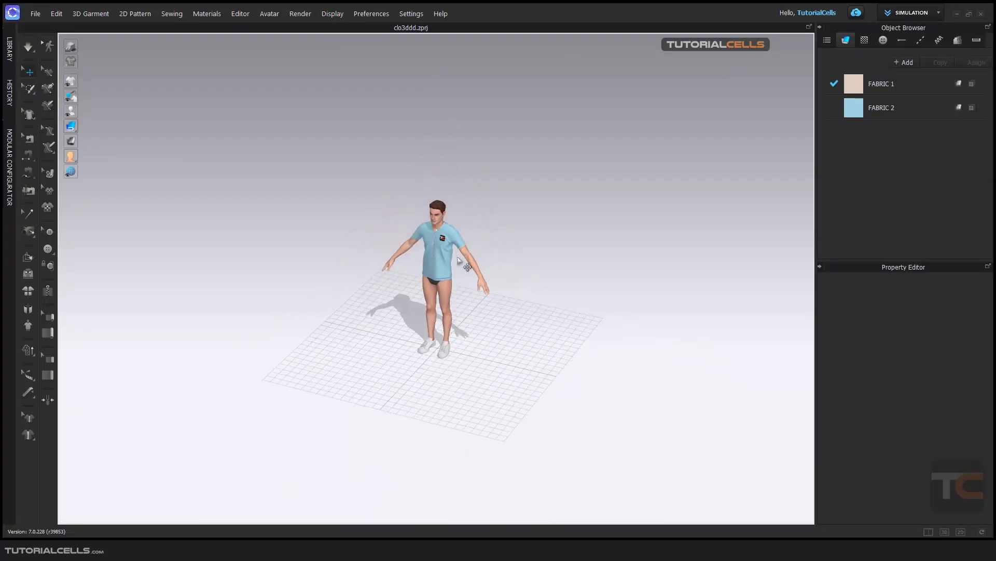
click(939, 15)
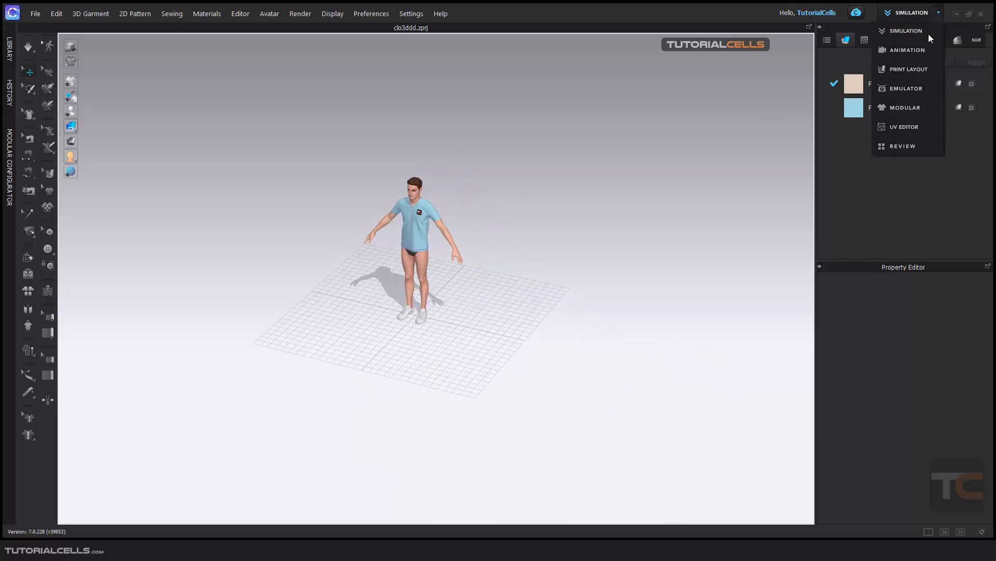
click(922, 52)
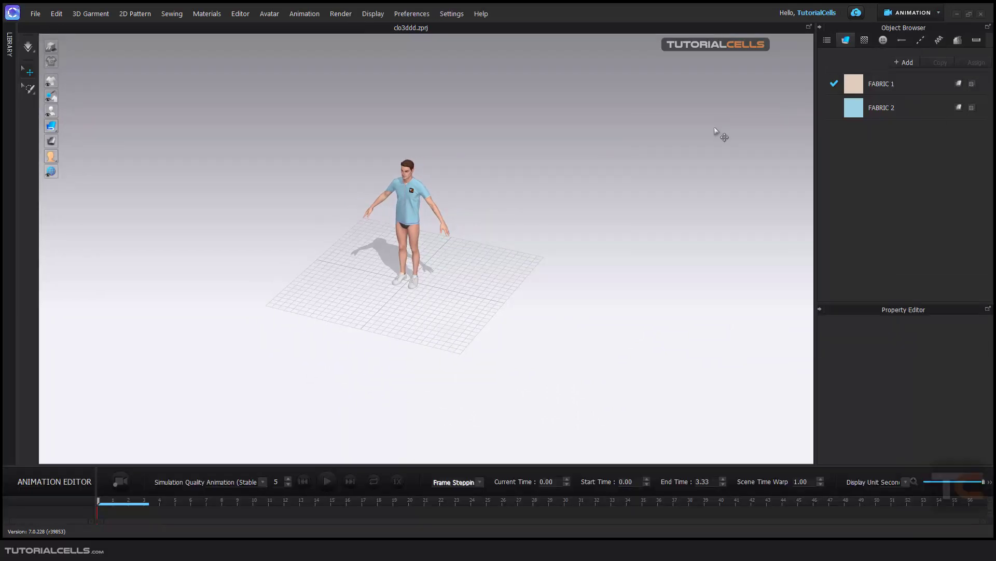
click(35, 14)
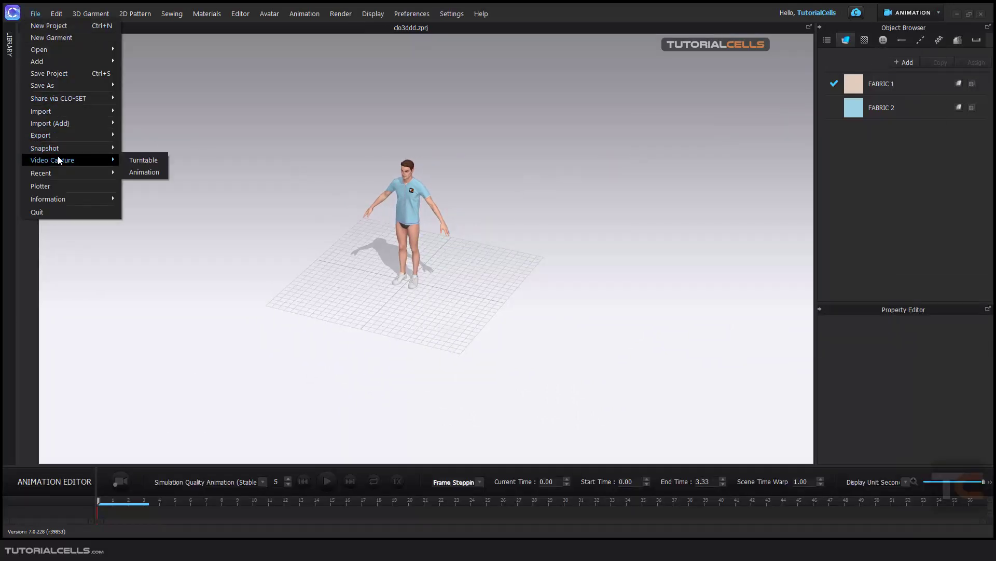
click(451, 284)
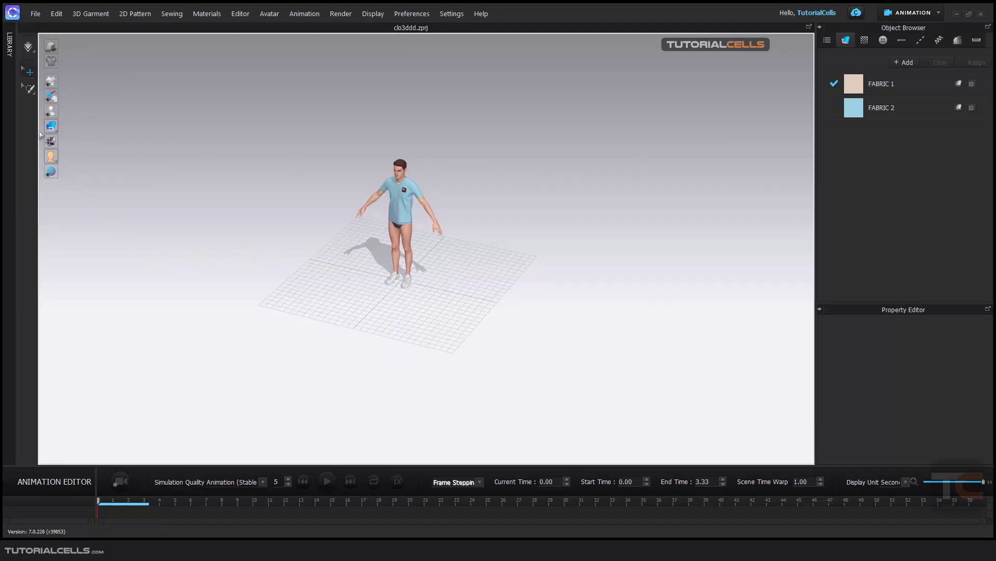
Step: Load the MV2_08_Training.mtn motion from the Library onto the avatar
click(8, 48)
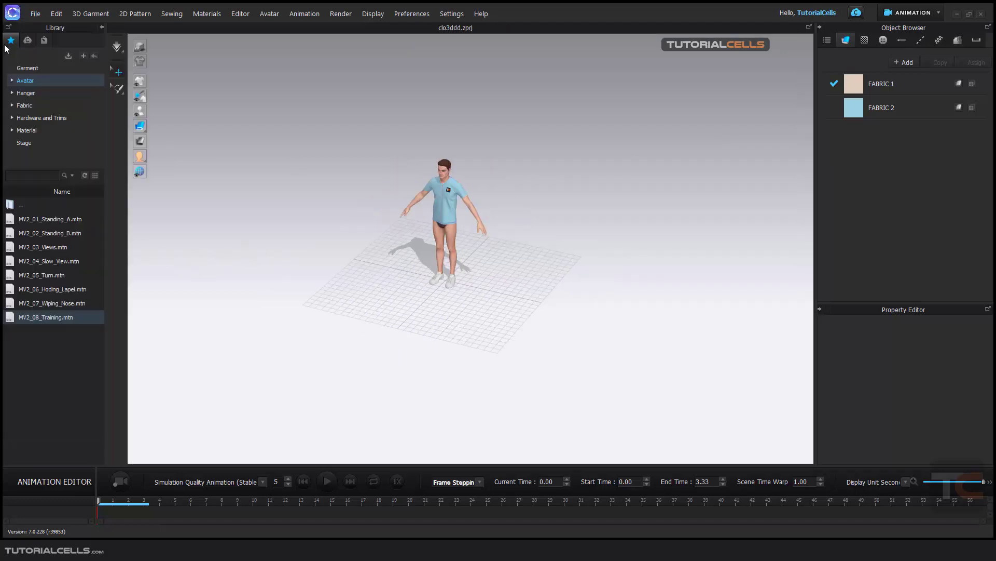
double_click(32, 201)
double_click(37, 247)
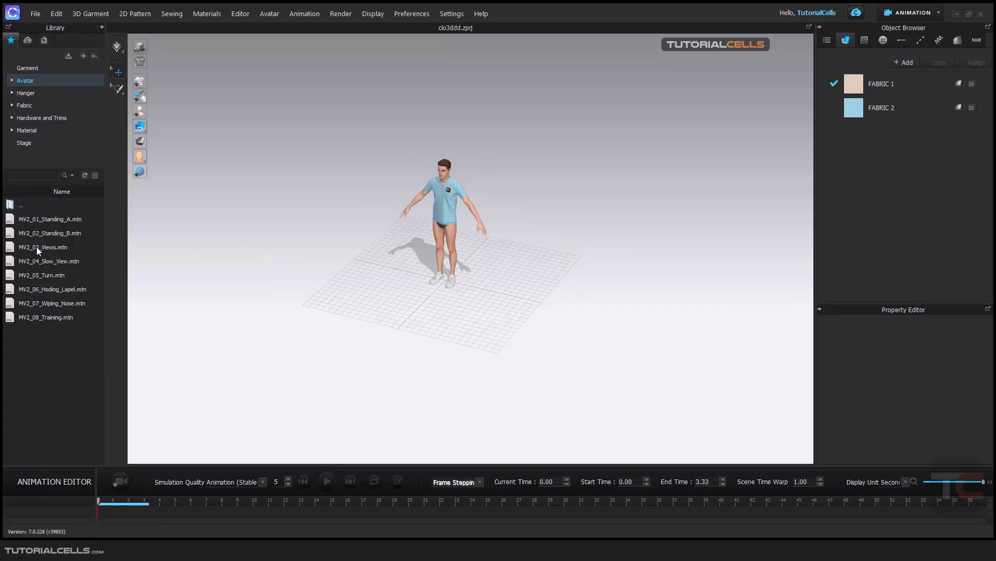
double_click(61, 317)
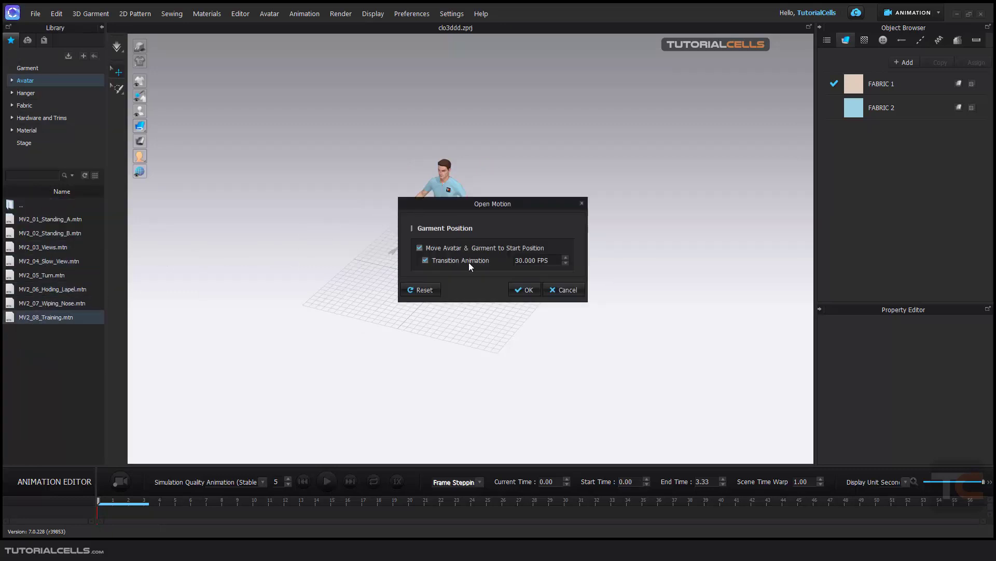
click(523, 290)
Step: Enlarge the timeline, play the motion, and rewind it to 0.00
scroll(484, 290, down, 10)
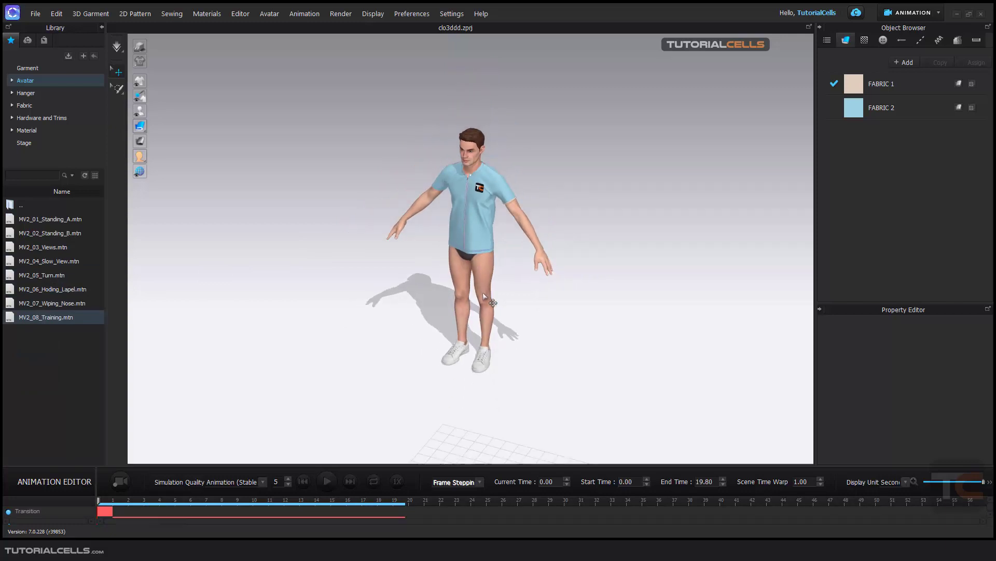
middle_drag(497, 327, 460, 278)
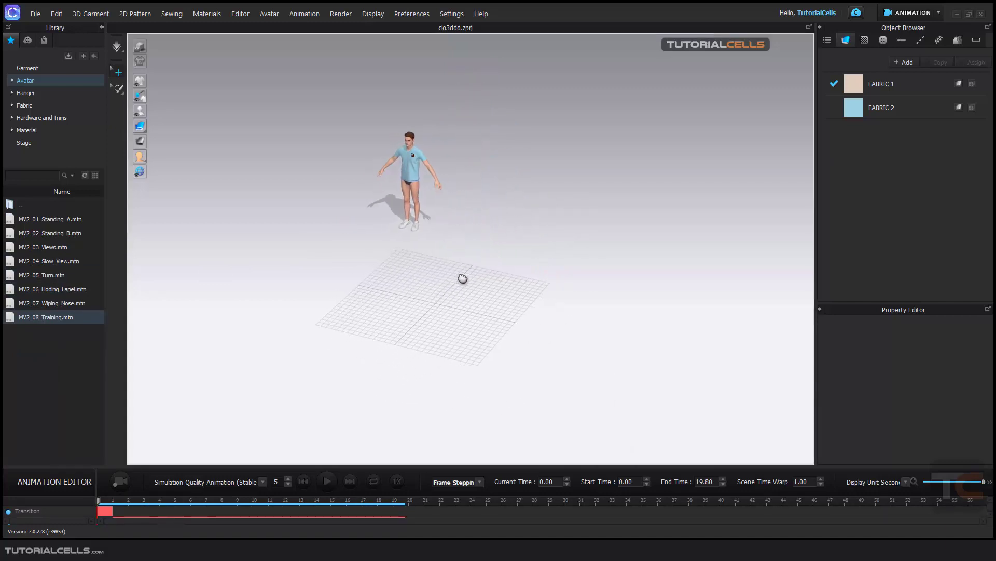
scroll(474, 289, up, 3)
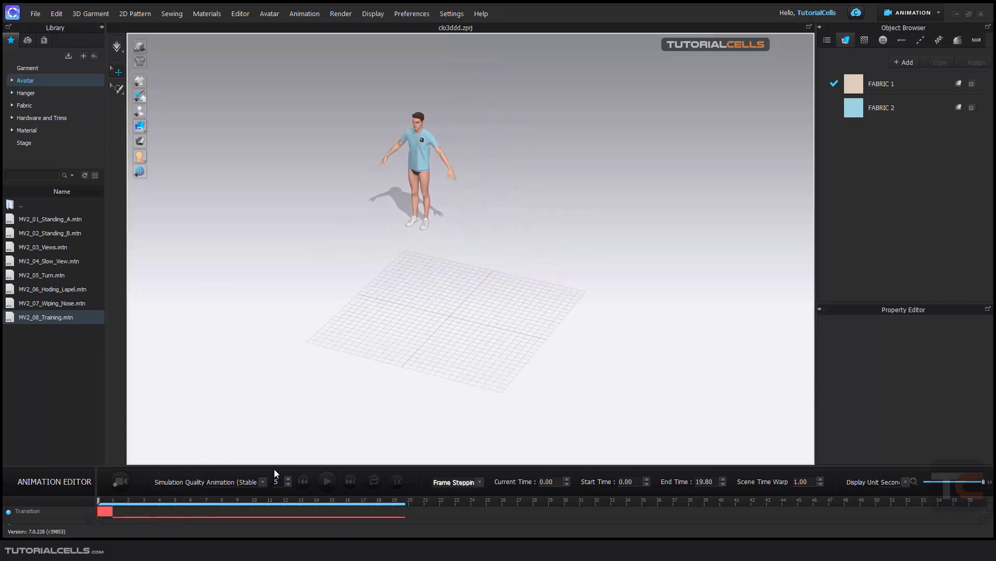
drag(274, 466, 280, 433)
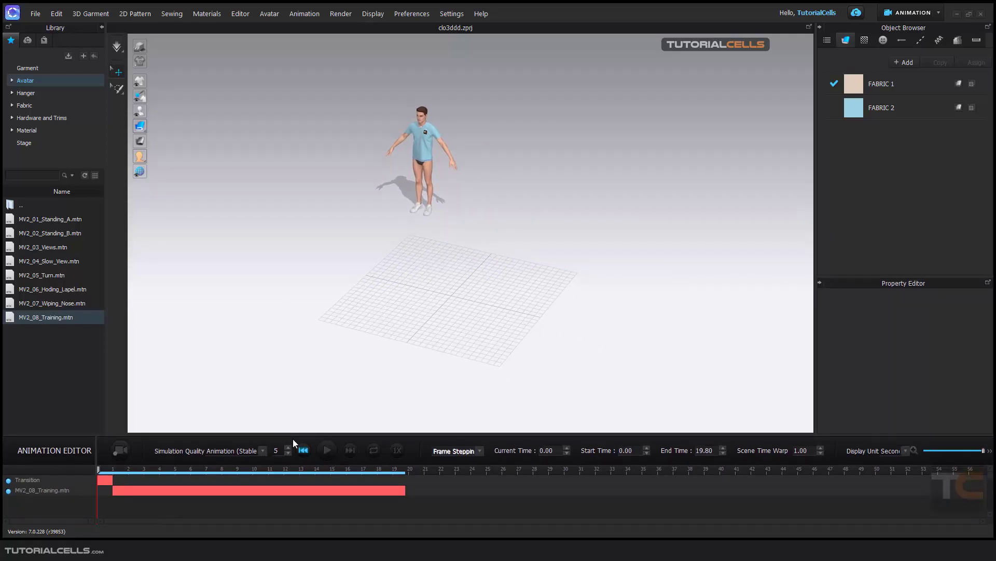
click(327, 451)
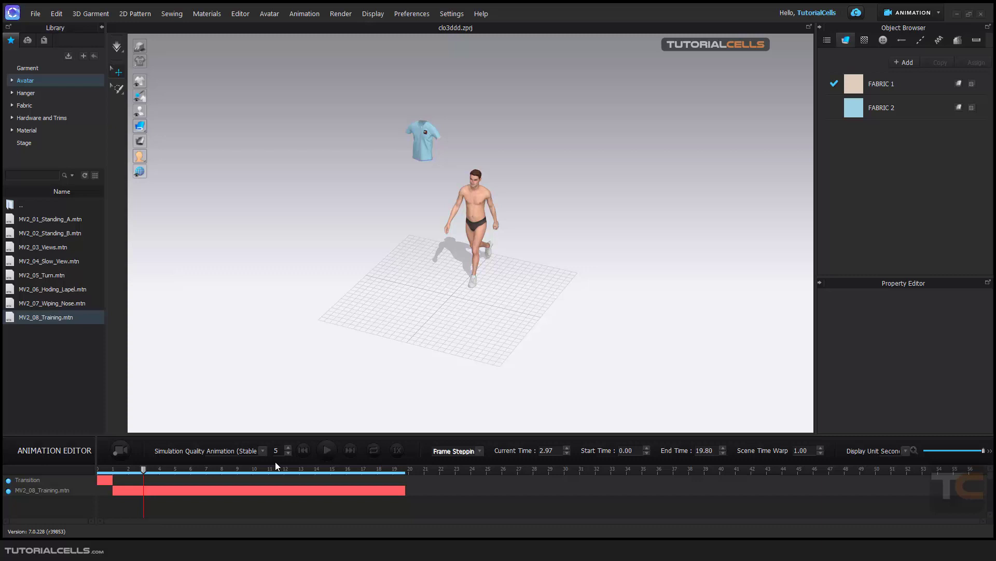
click(307, 452)
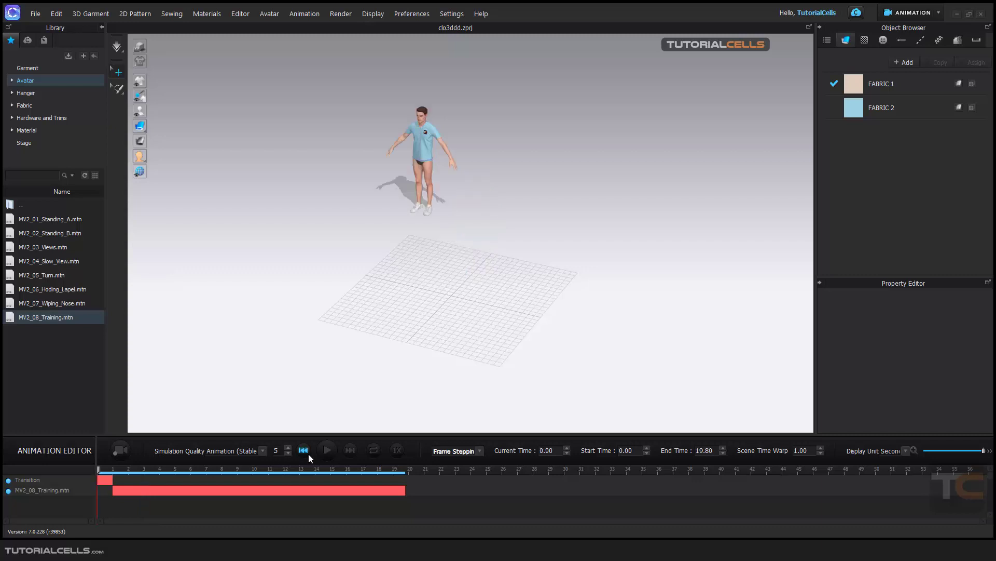
Step: Open Animation video capture at Custom landscape 1460 × 948 and reframe the avatar
click(100, 27)
click(36, 15)
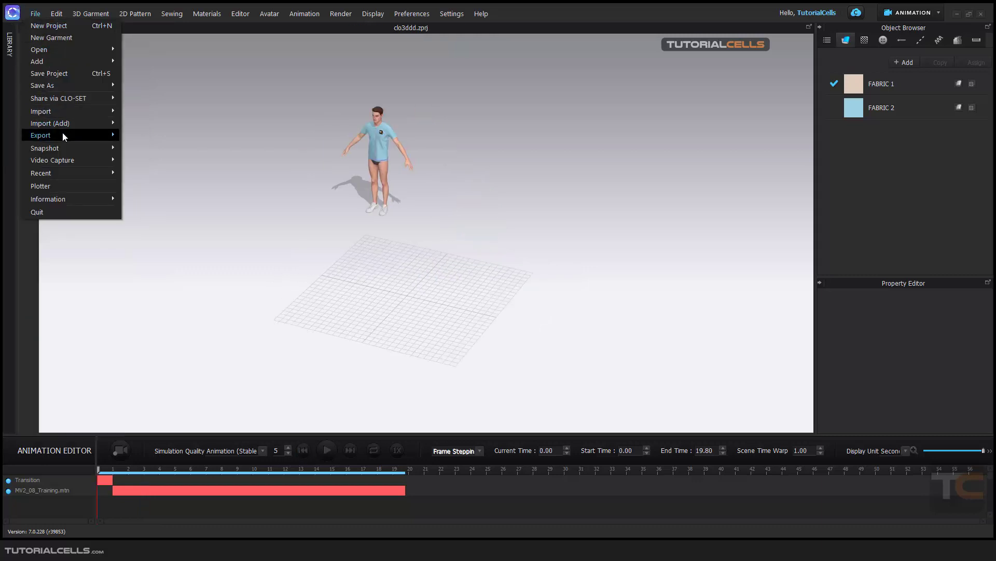
mouse_move(63, 139)
mouse_move(100, 159)
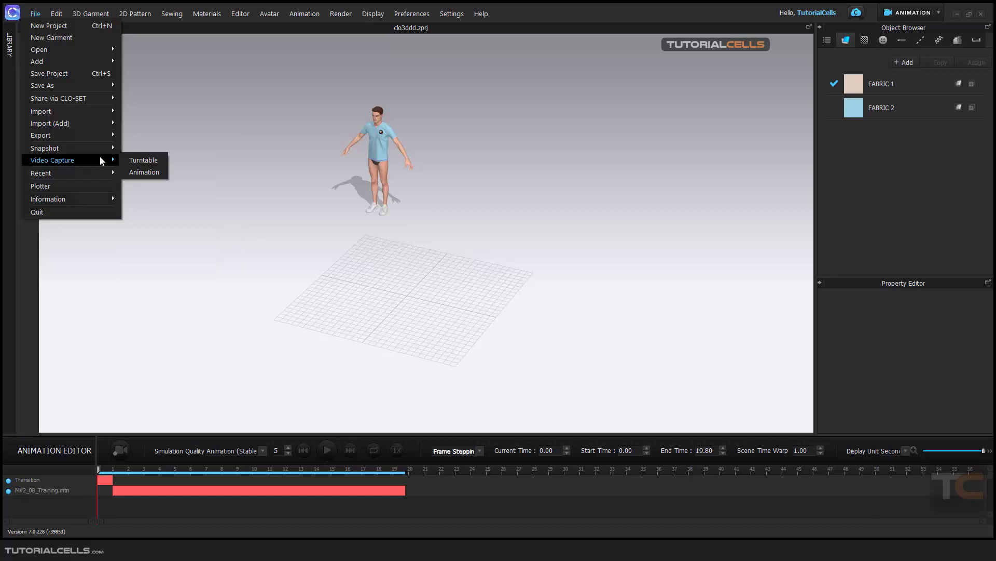
click(132, 168)
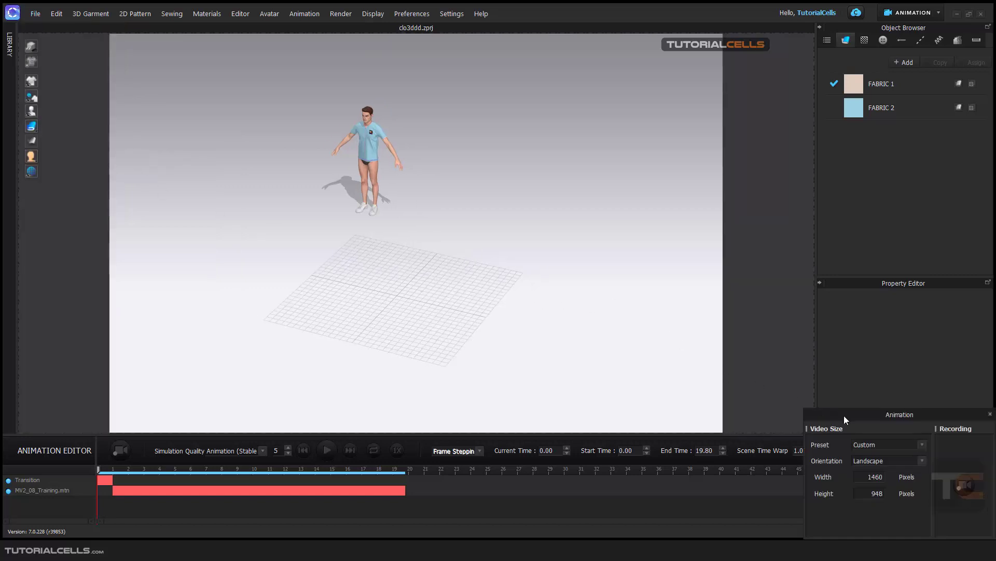
drag(844, 415, 625, 267)
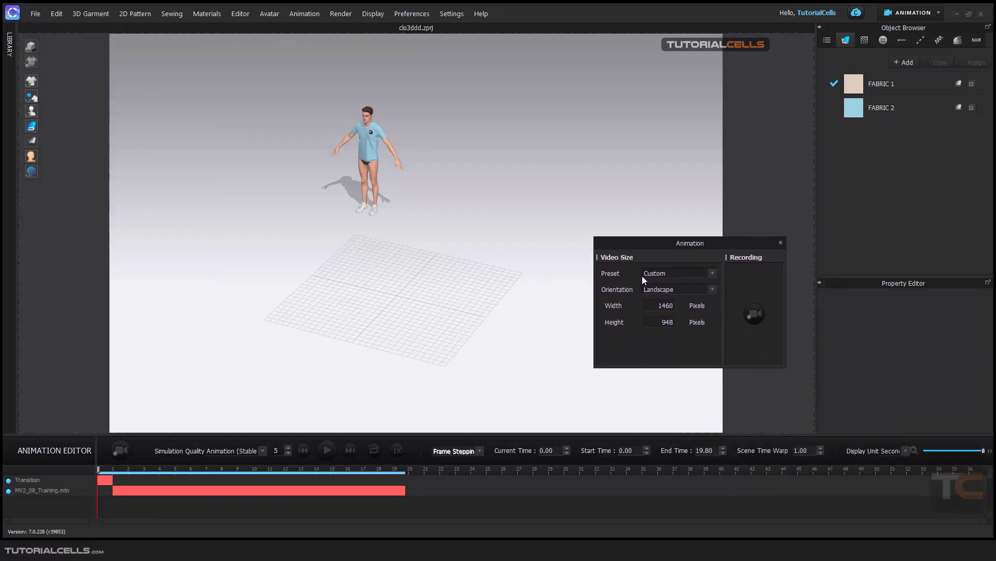
scroll(478, 262, down, 3)
scroll(477, 262, down, 2)
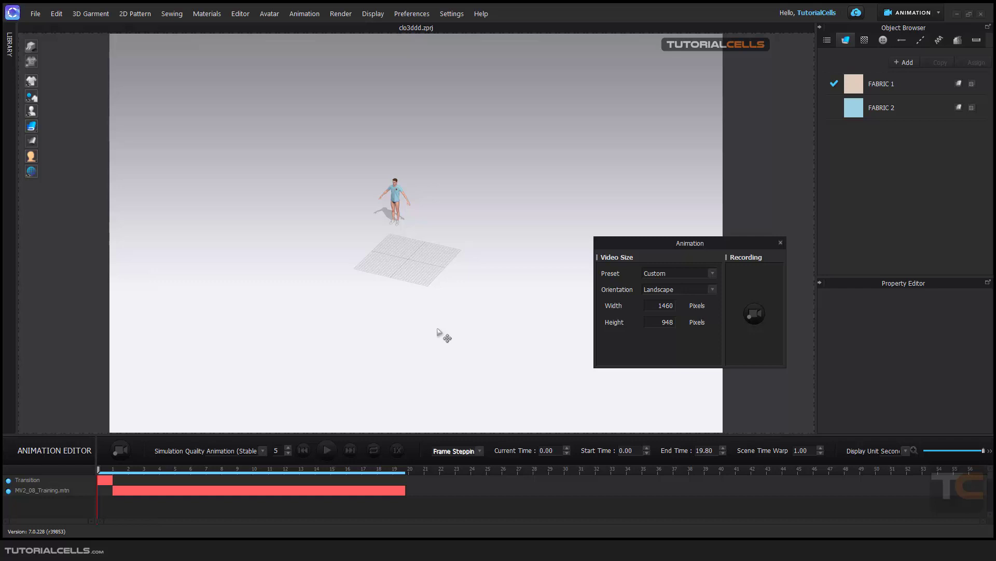
scroll(445, 315, up, 3)
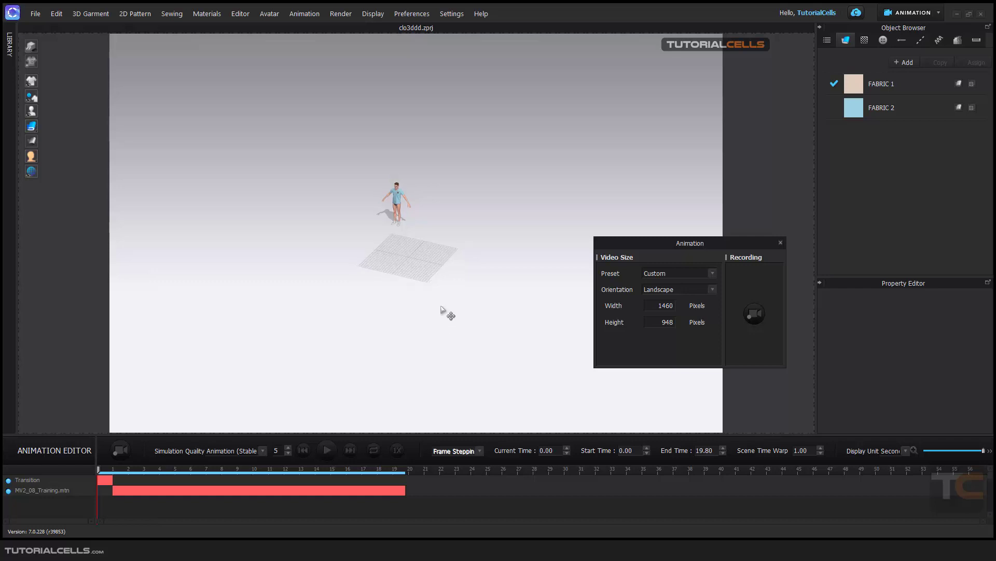
scroll(445, 298, up, 1)
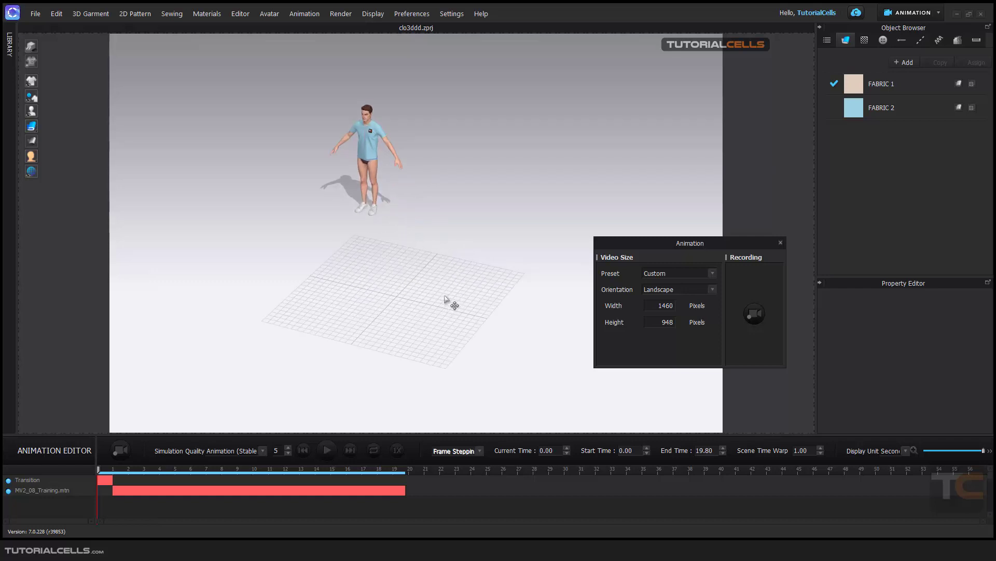
mouse_move(445, 298)
right_down()
mouse_move(434, 276)
mouse_move(392, 261)
mouse_move(491, 274)
mouse_move(412, 276)
mouse_move(434, 279)
mouse_move(441, 261)
mouse_move(447, 313)
mouse_move(445, 303)
right_up()
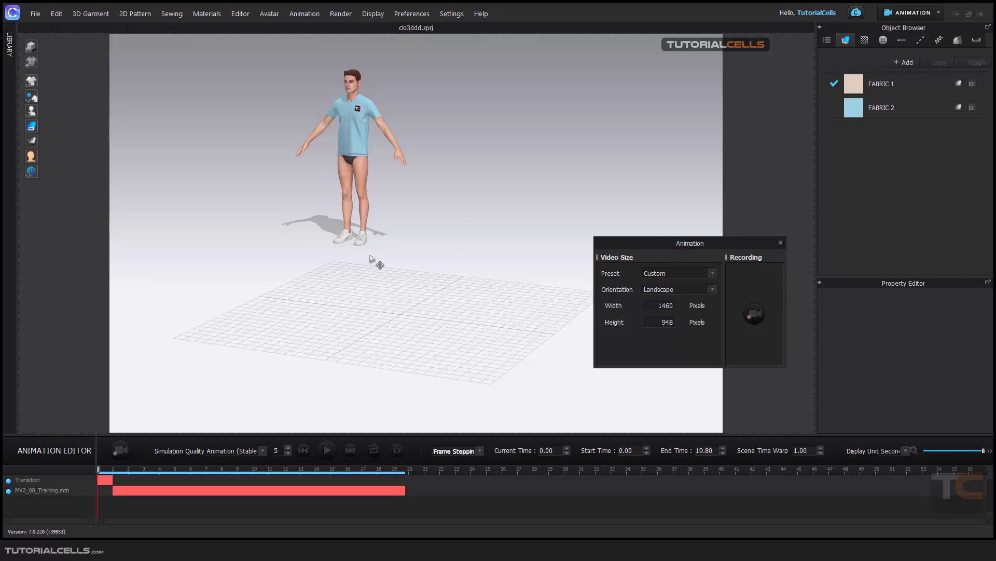
Step: Start a trial animation recording, then cancel it
click(753, 315)
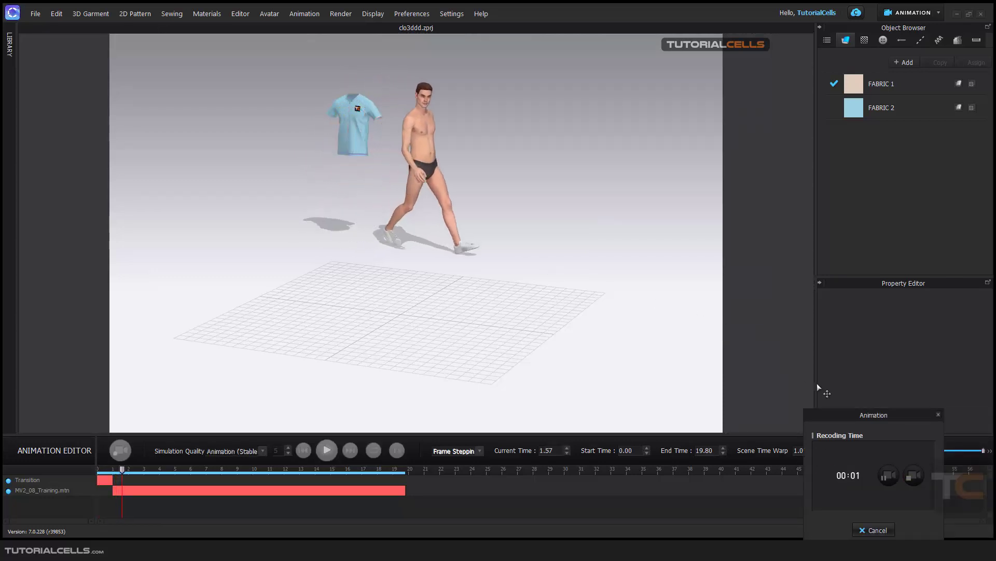
drag(842, 412, 696, 248)
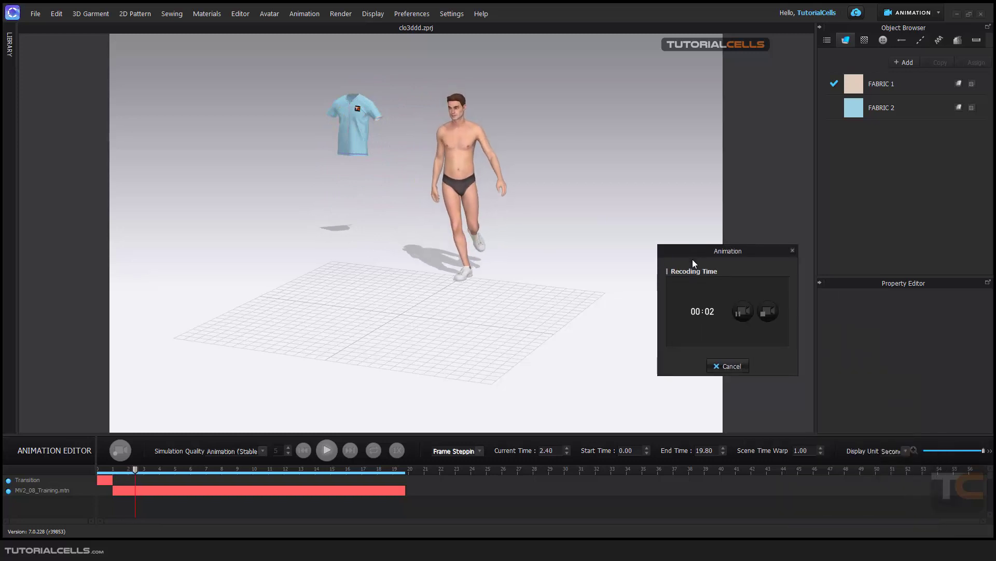
click(733, 366)
drag(846, 416, 701, 244)
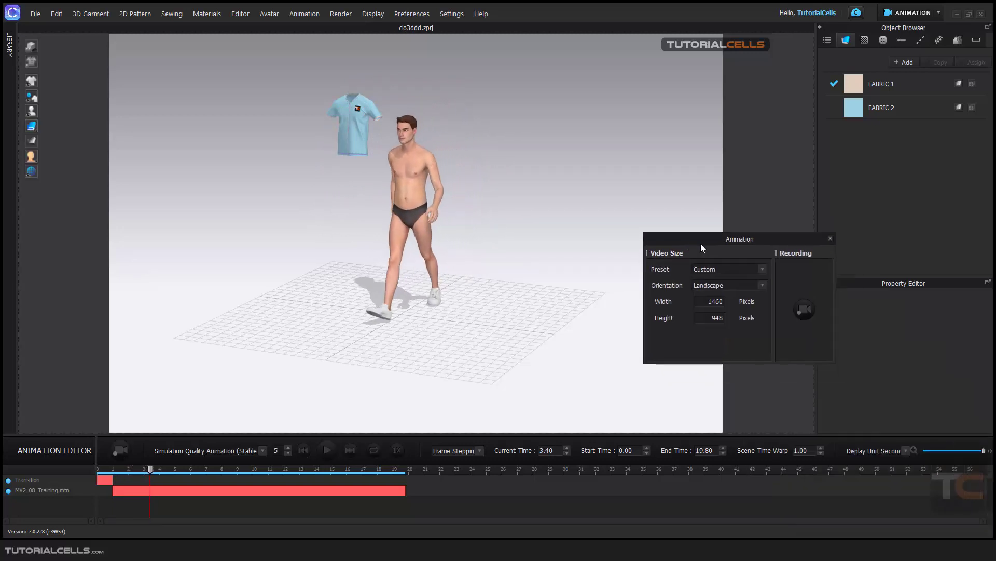
Step: Close the capture panel, rewind, and record the garment simulation over the whole walk
click(831, 238)
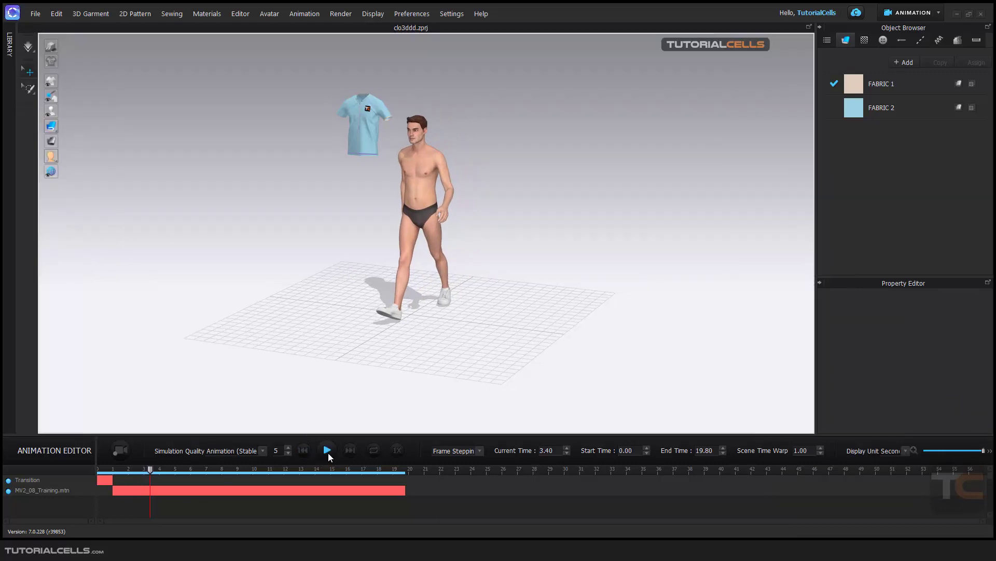
click(305, 450)
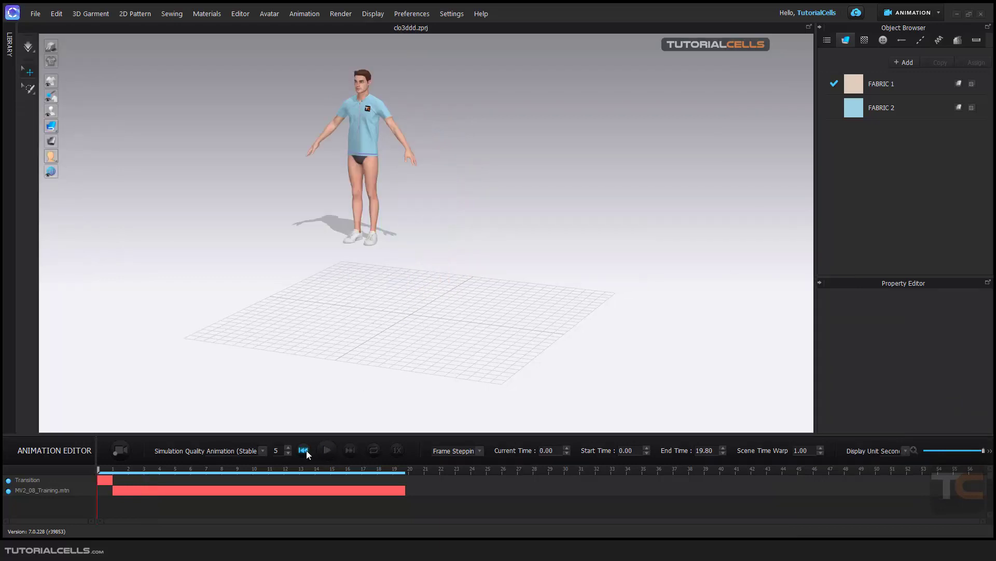
click(128, 448)
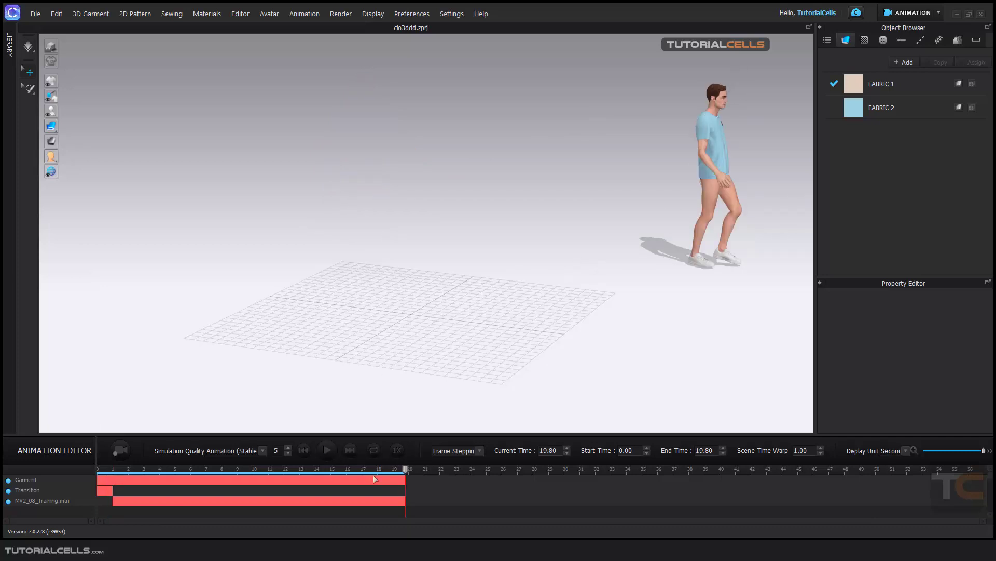
drag(409, 470, 86, 469)
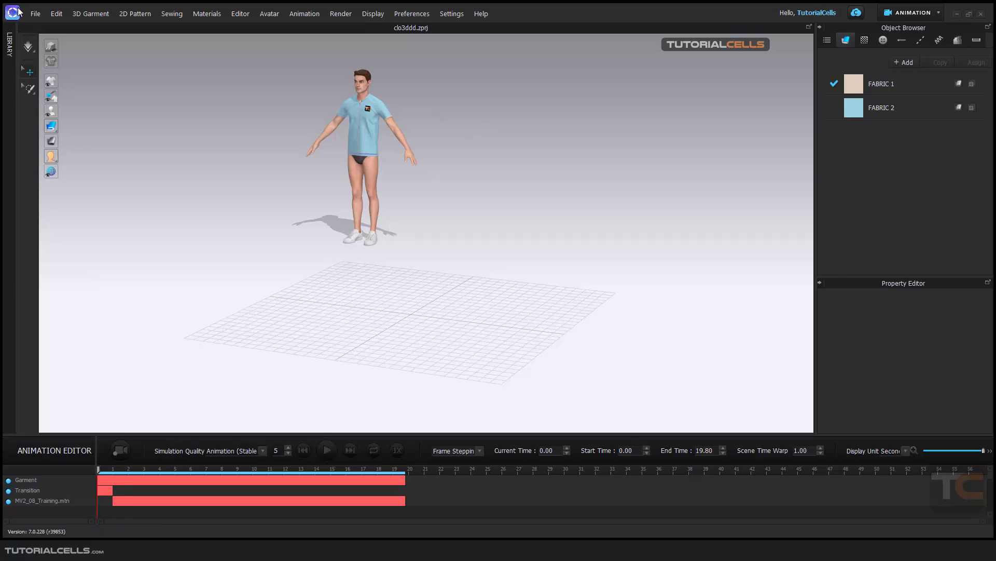
click(36, 14)
Step: Open Animation video capture and record the full walk up to about 00:19
mouse_move(54, 161)
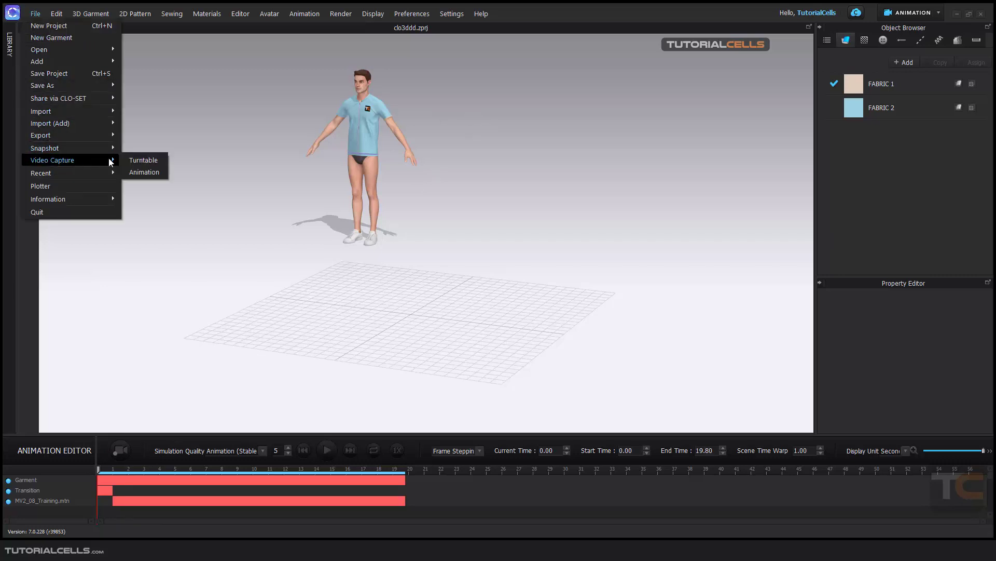
click(144, 173)
drag(840, 413, 733, 260)
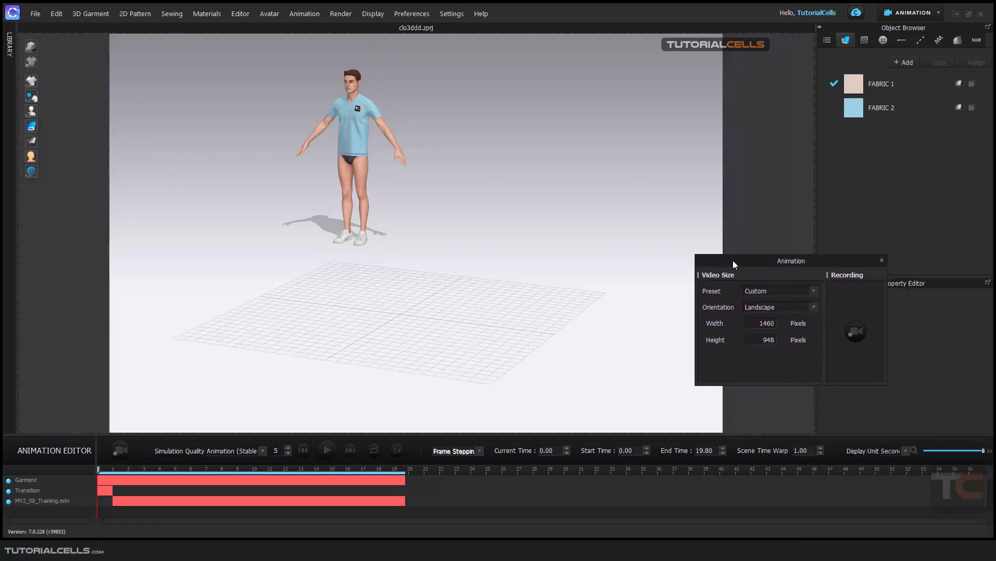
click(857, 333)
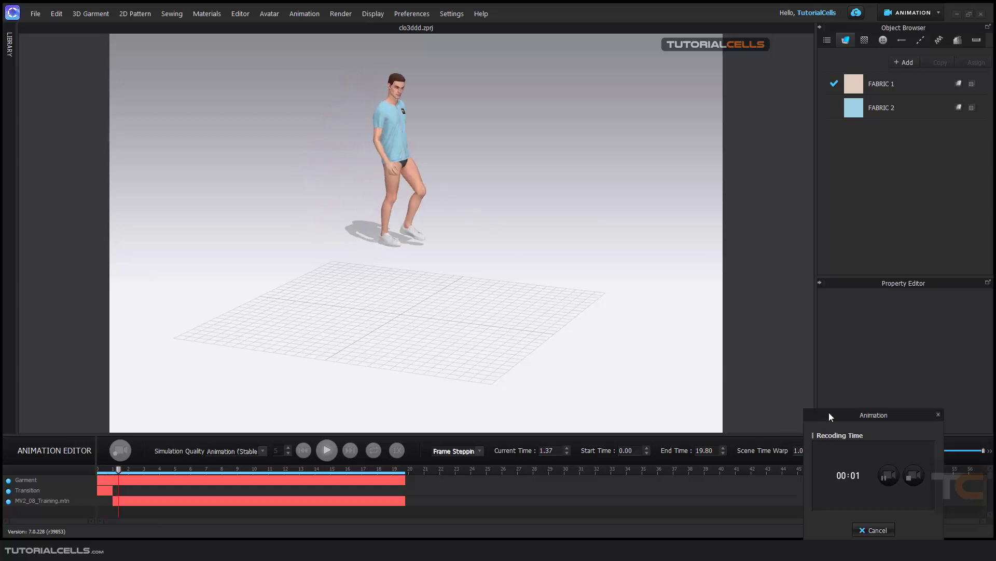
drag(830, 414, 664, 213)
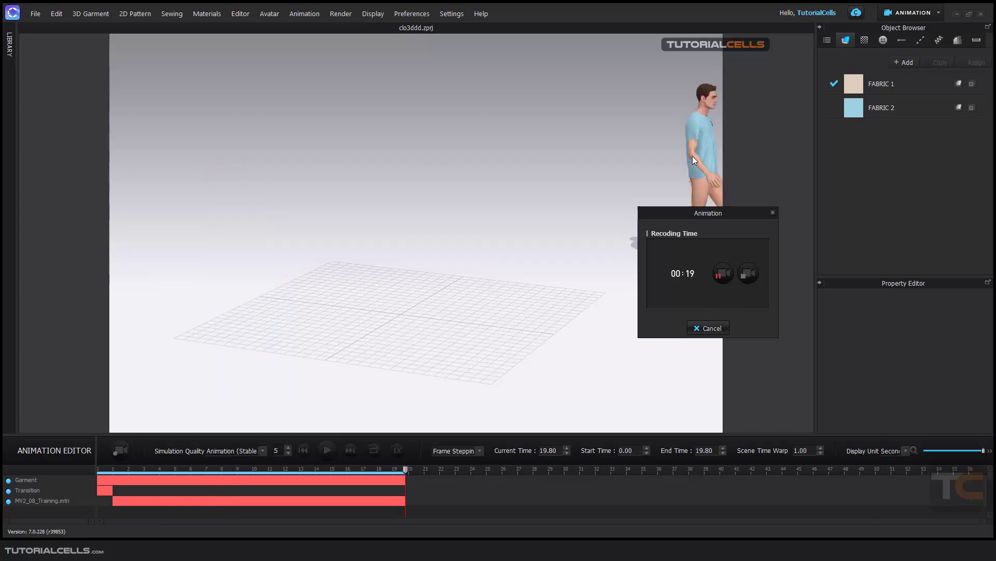
Step: Stop the recording, pause the preview, and save the 19.8-second walking video
click(748, 276)
drag(426, 51, 426, 56)
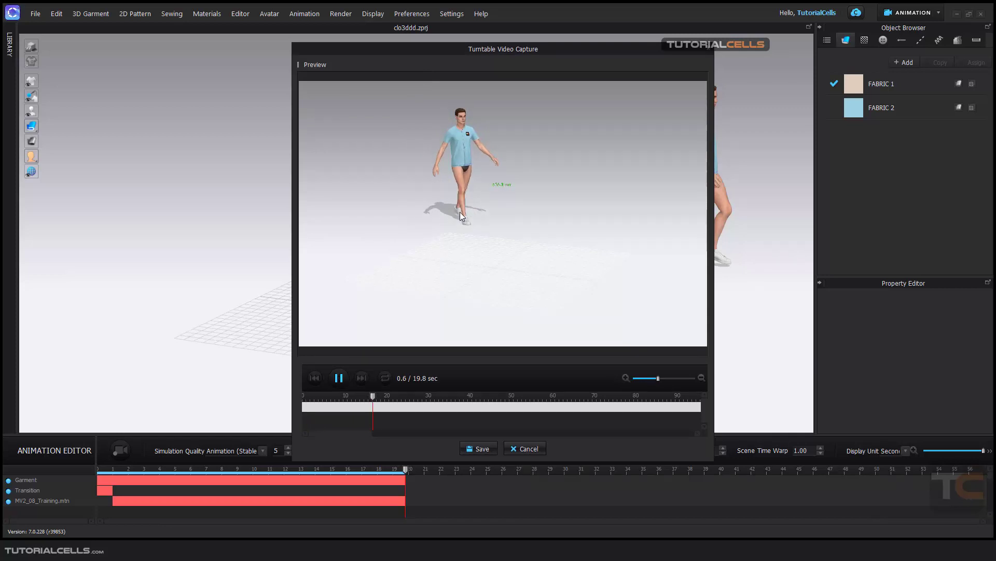
click(350, 374)
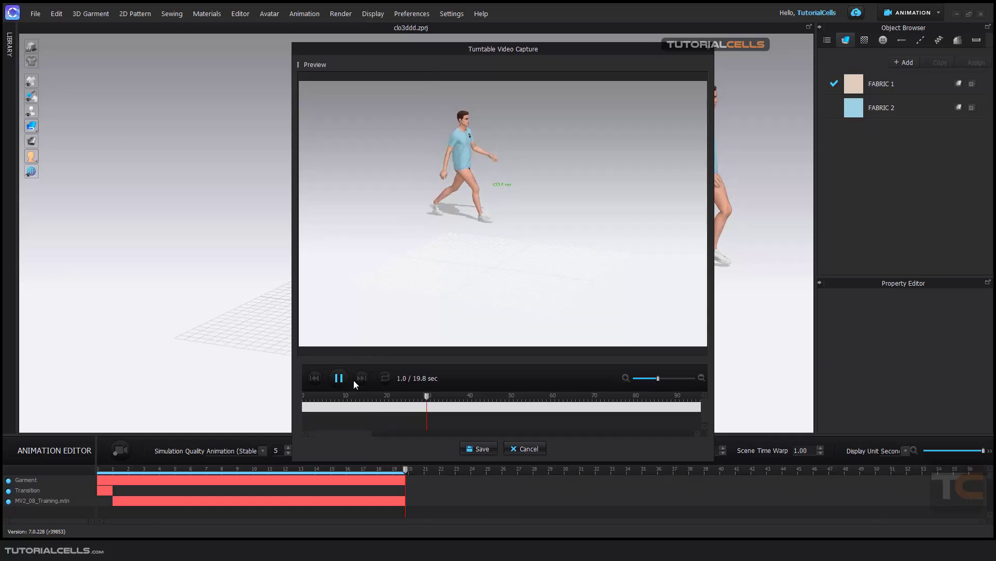
click(480, 449)
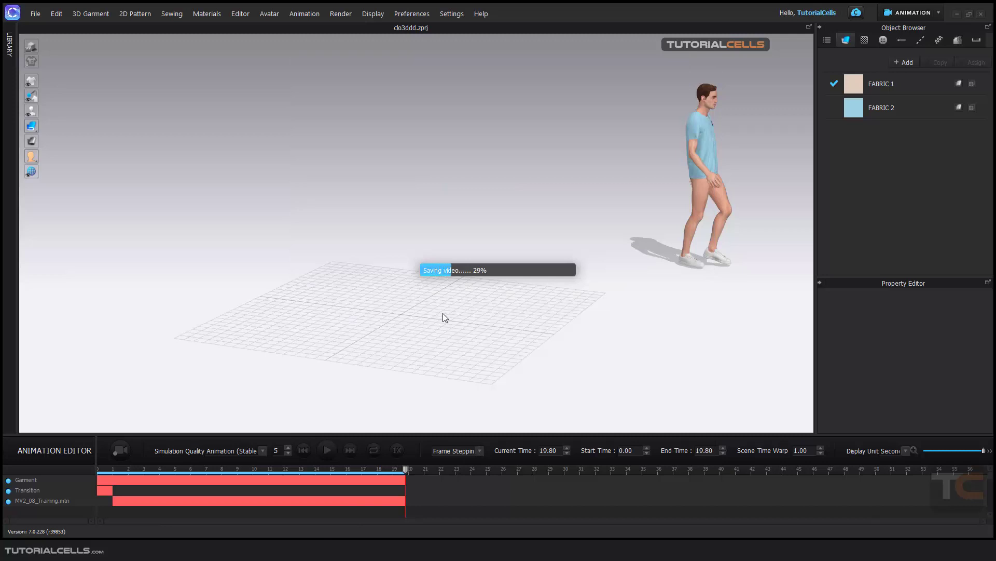